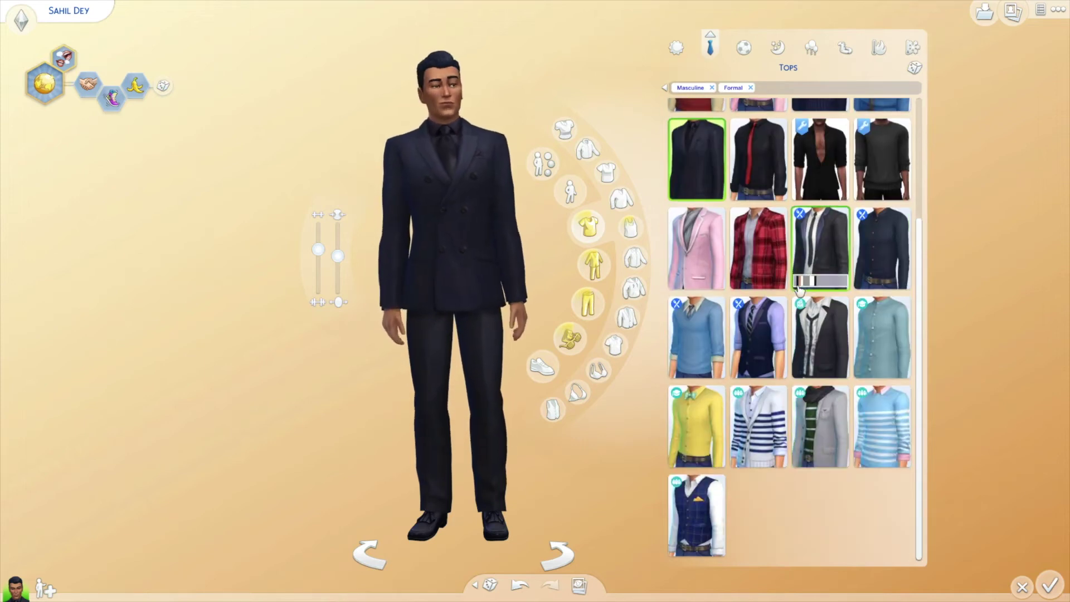
Step: Dress the Sim in the grey suit jacket and try top-row trousers in grey, green and beige
left_click(805, 281)
left_click(588, 304)
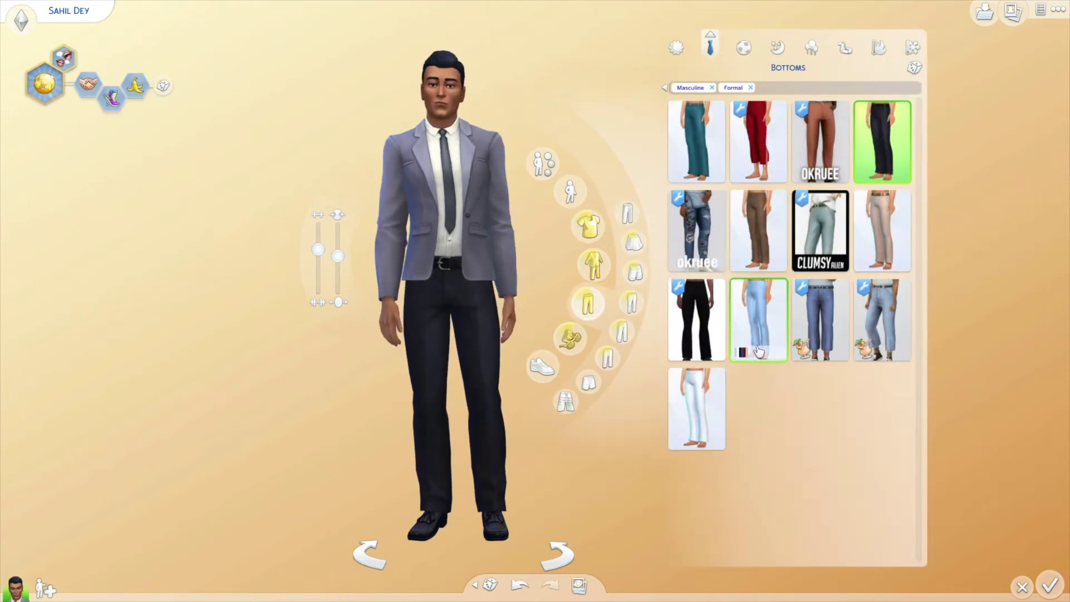
left_click(697, 147)
left_click(699, 209)
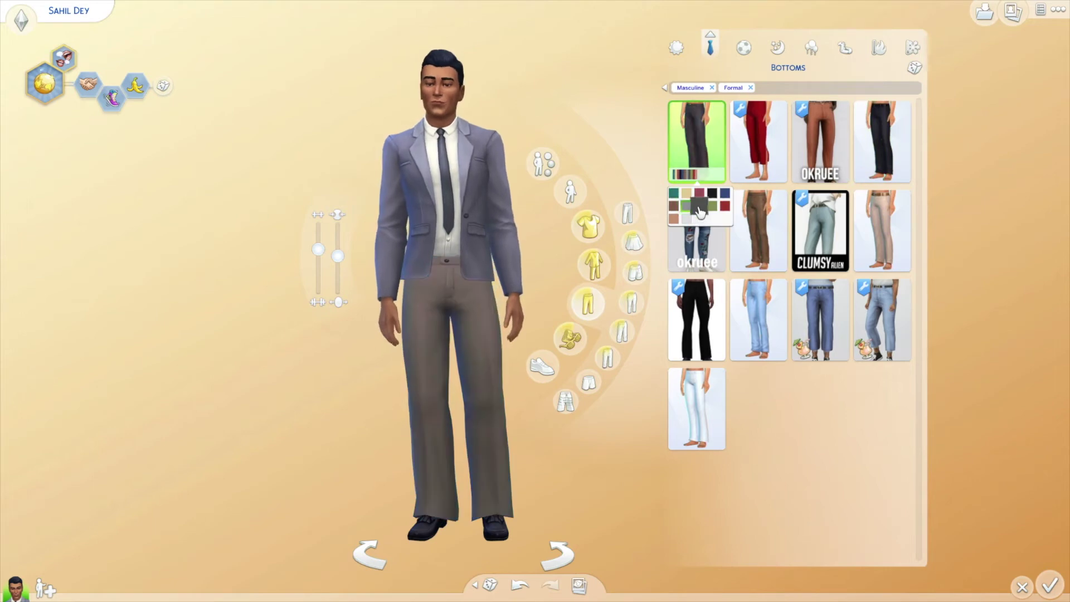
left_click(819, 142)
left_click(835, 194)
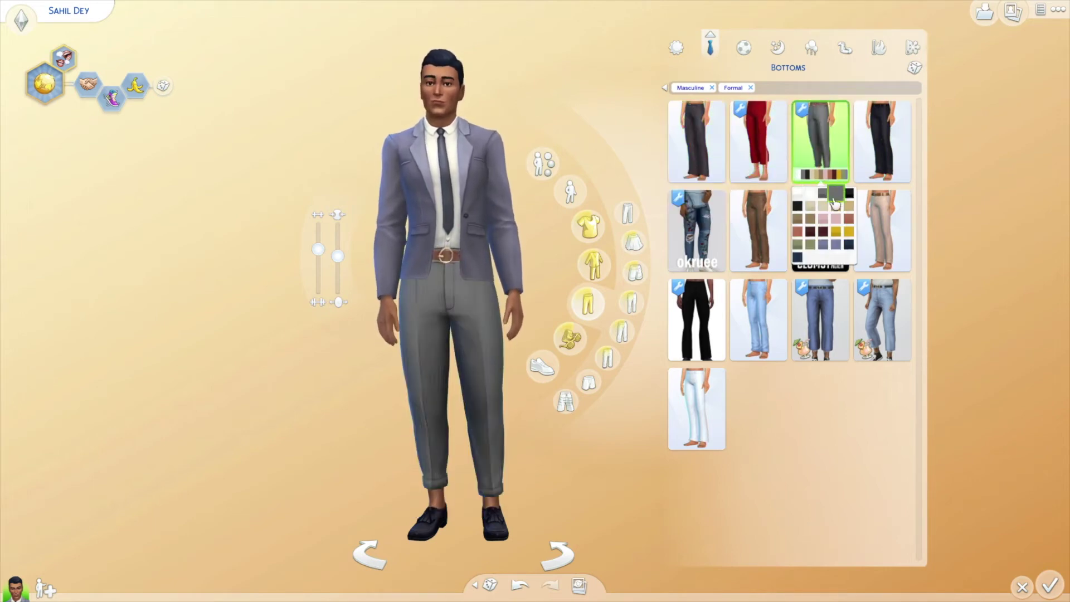
left_click(882, 139)
left_click(884, 193)
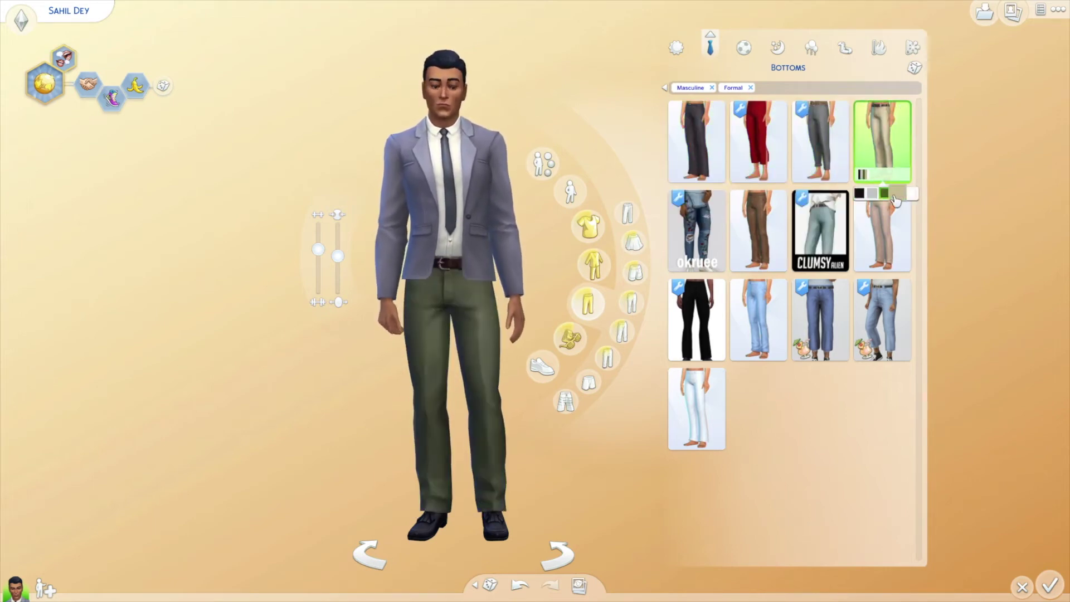
left_click(897, 194)
Step: Try more trousers and colours, settling on the dark grey slacks
left_click(758, 231)
left_click(747, 282)
left_click(882, 231)
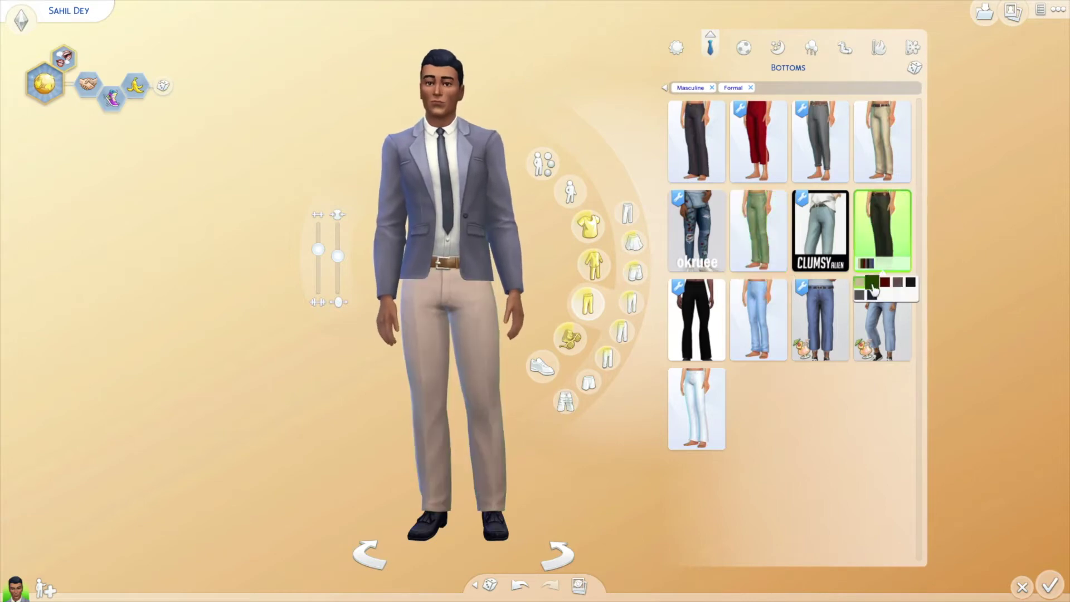
left_click(897, 282)
left_click(696, 320)
left_click(757, 320)
left_click(773, 372)
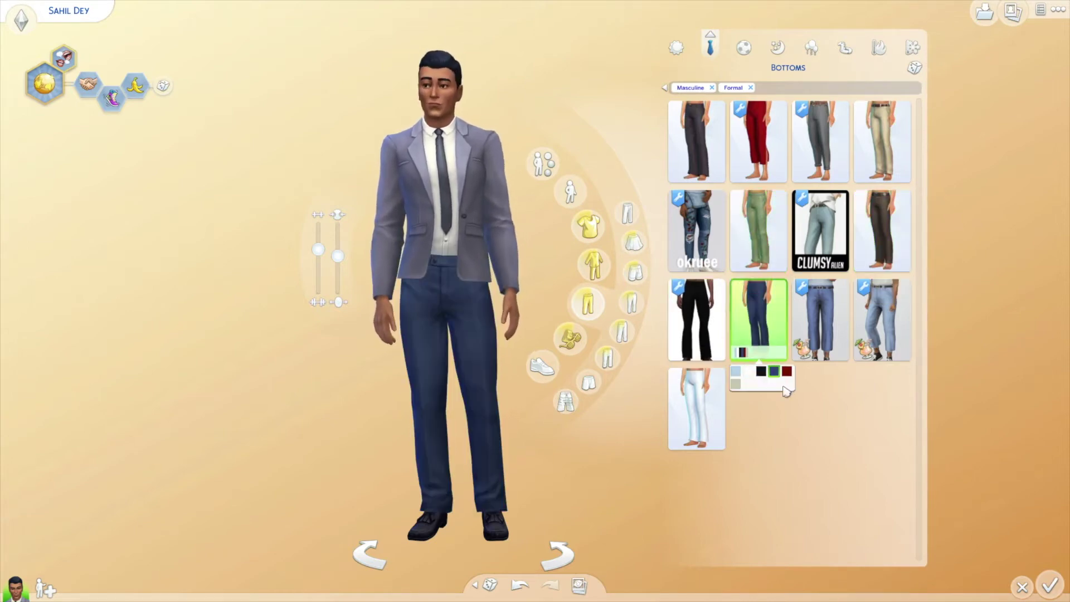
left_click(736, 383)
left_click(697, 407)
left_click(686, 460)
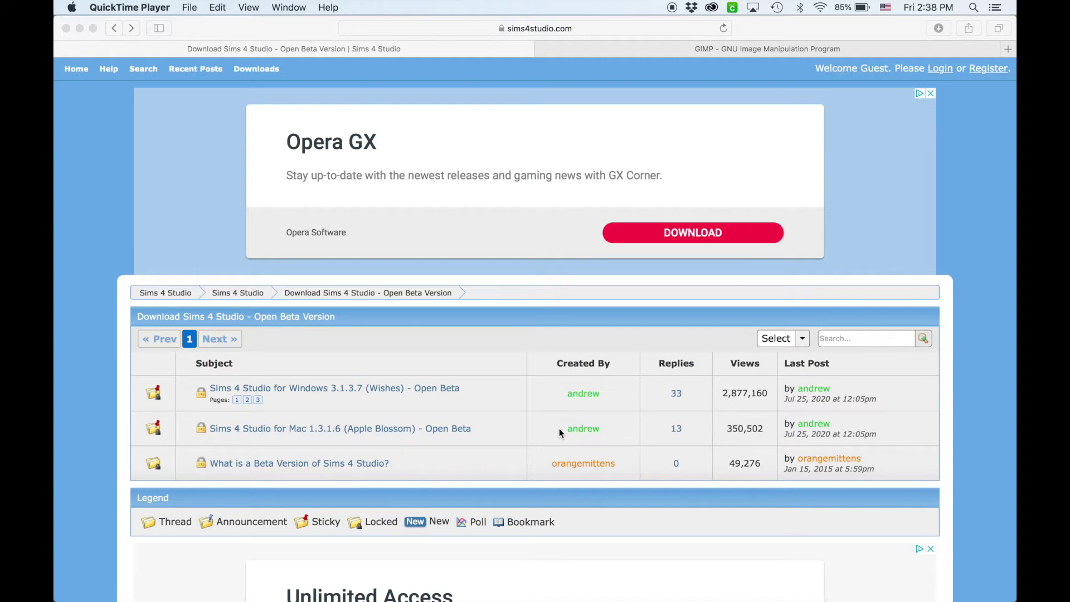
Step: Switch Safari to the gimp.org tab and scroll through the page
scroll(560, 428, "down", 3)
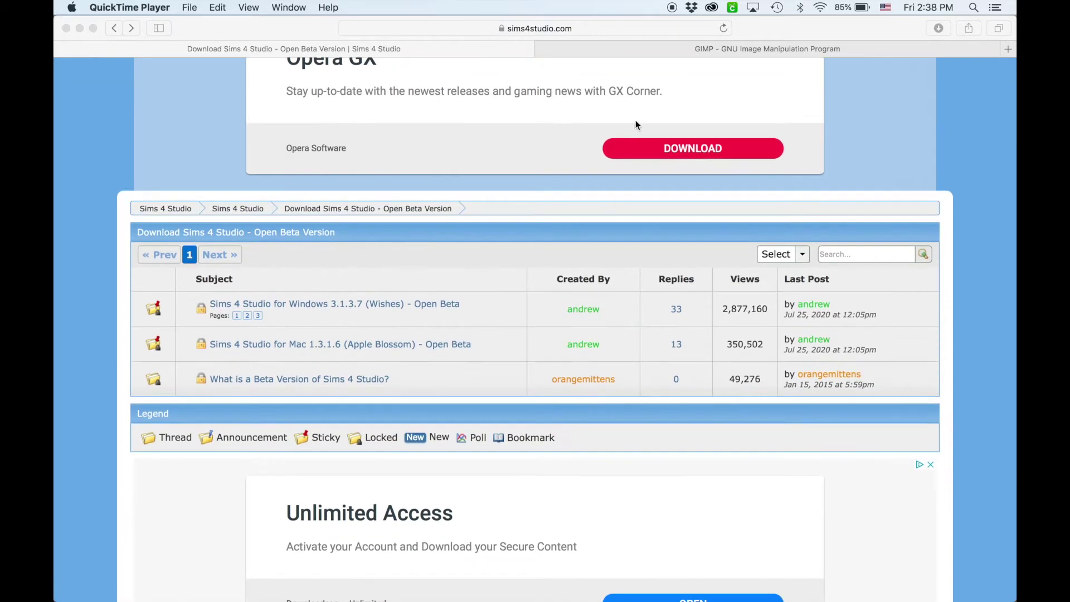
left_click(636, 52)
scroll(511, 343, "down", 3)
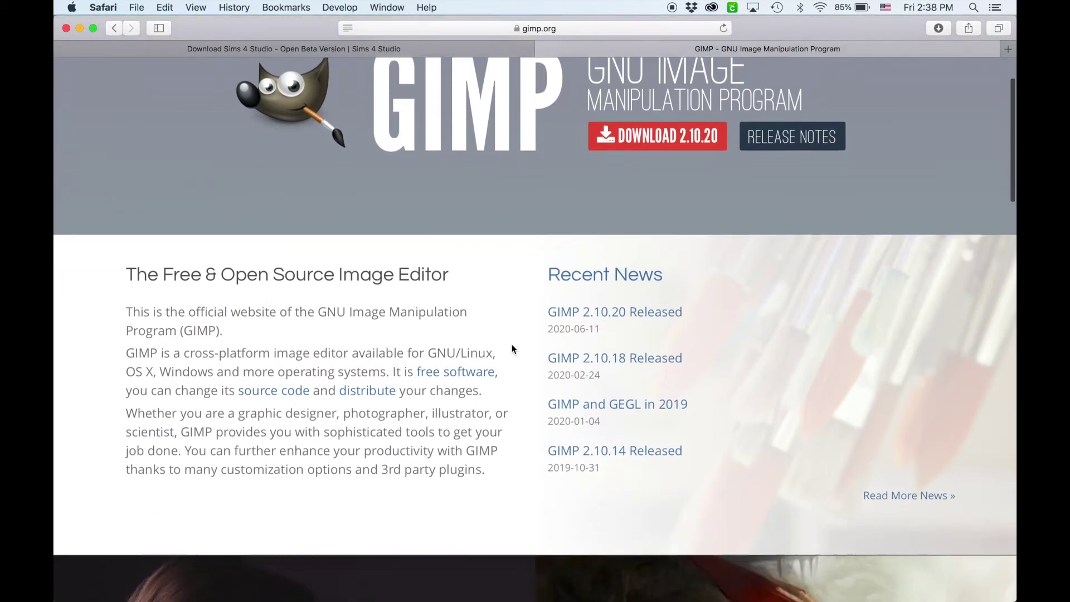
scroll(511, 343, "up", 3)
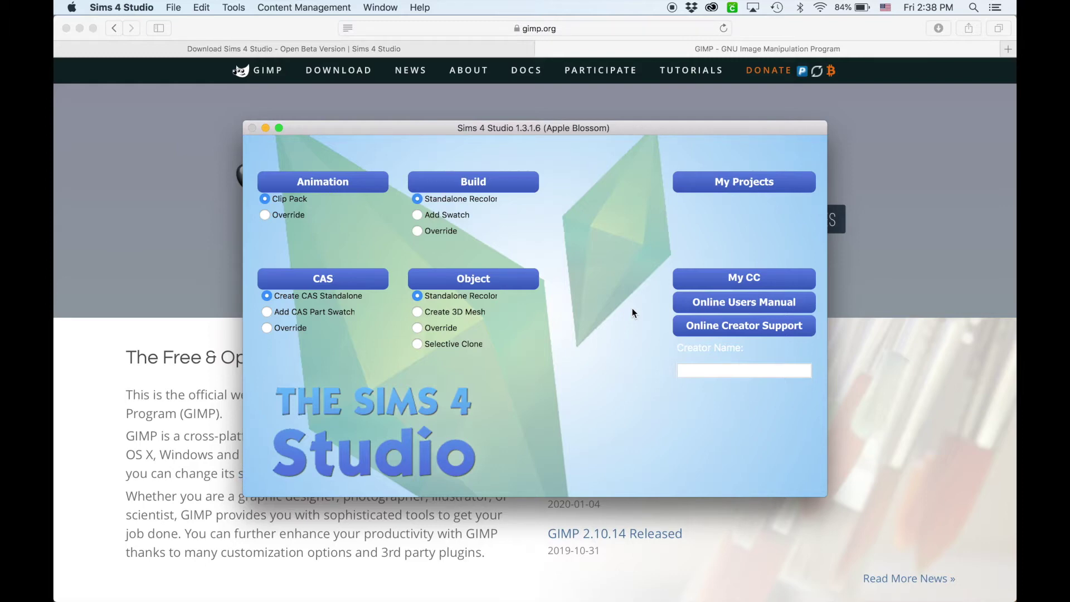
left_click(743, 183)
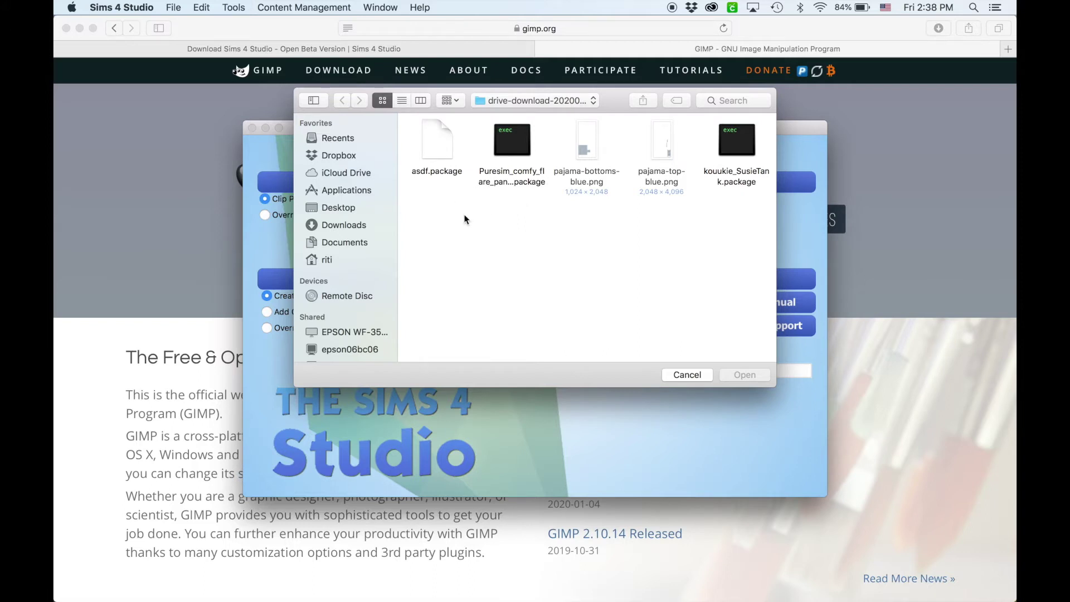
left_click(511, 147)
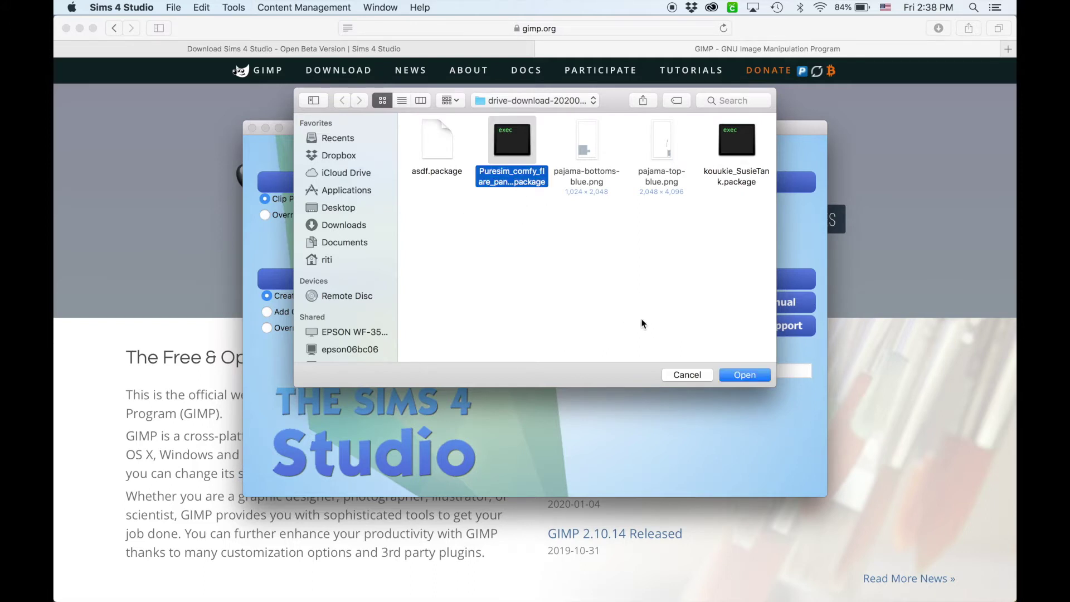
left_click(687, 375)
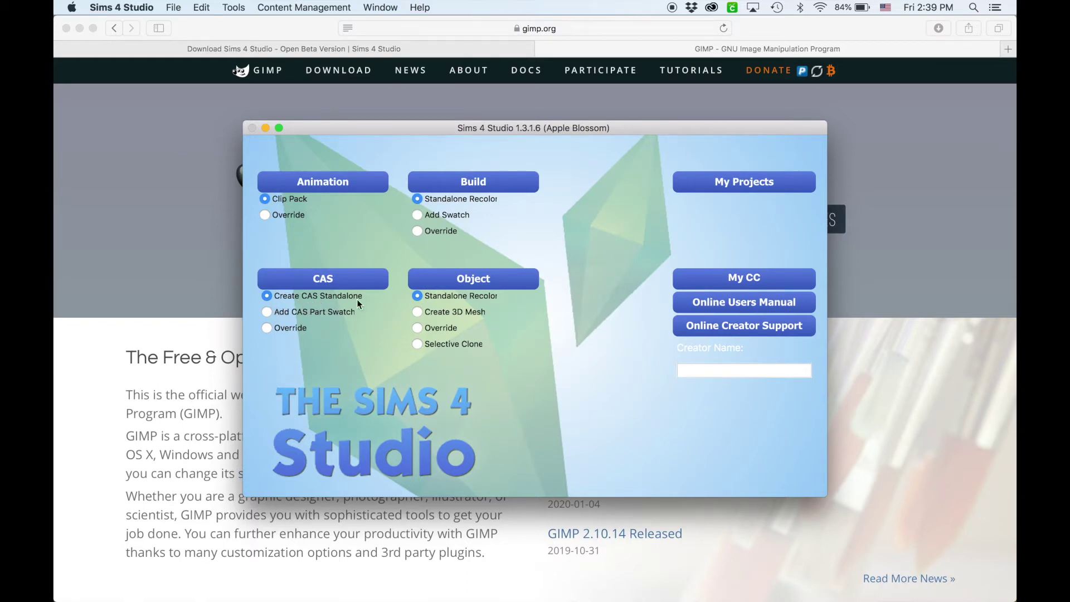
Step: Start a CAS standalone and filter the items to Male and the Dine Out pack
left_click(318, 283)
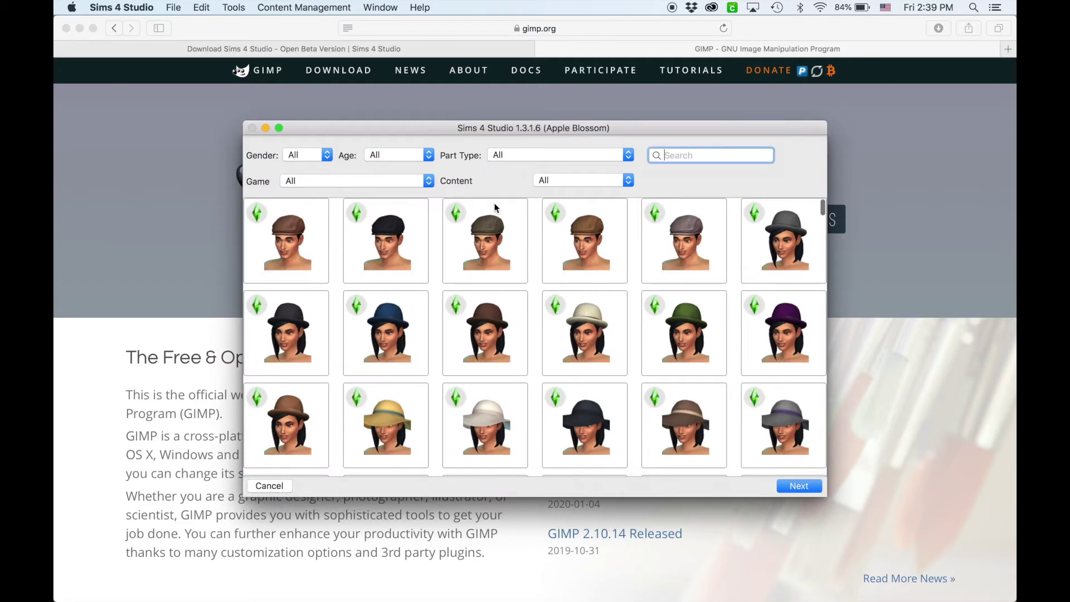
scroll(553, 338, "down", 10)
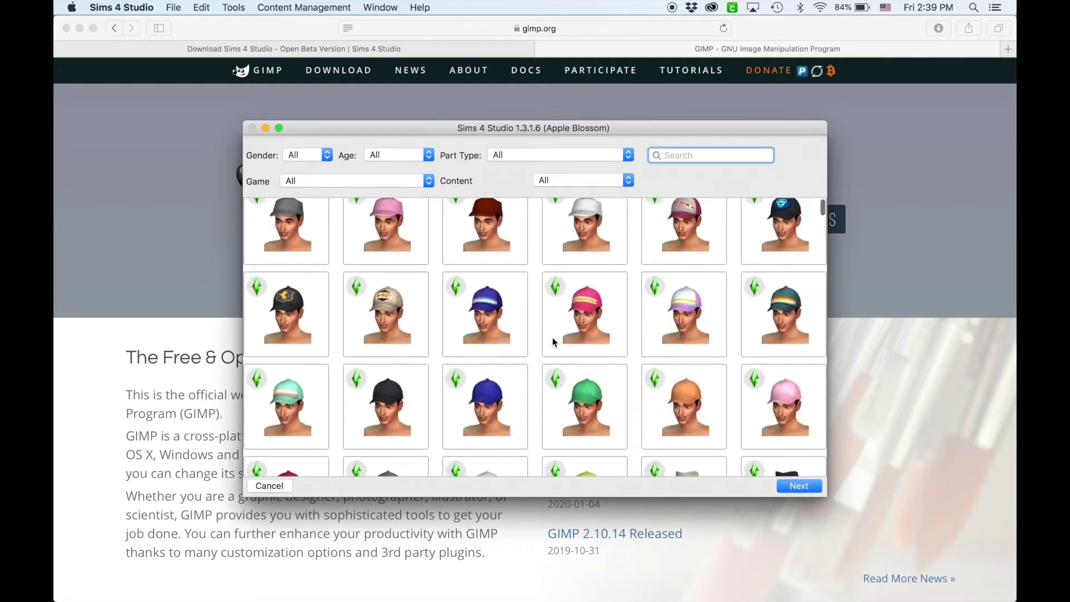
scroll(554, 341, "down", 15)
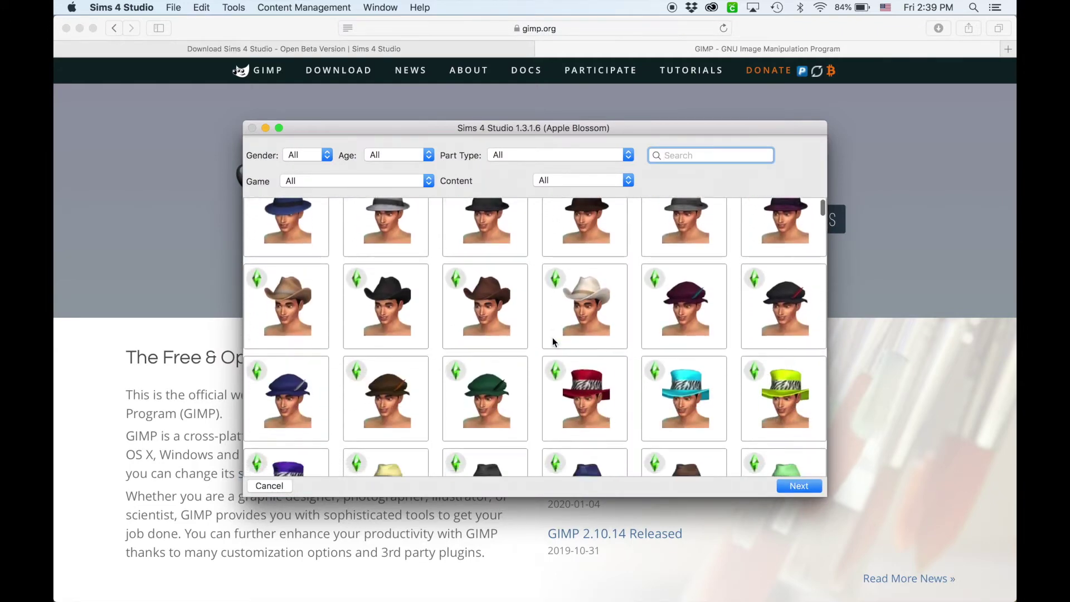
scroll(552, 340, "up", 8)
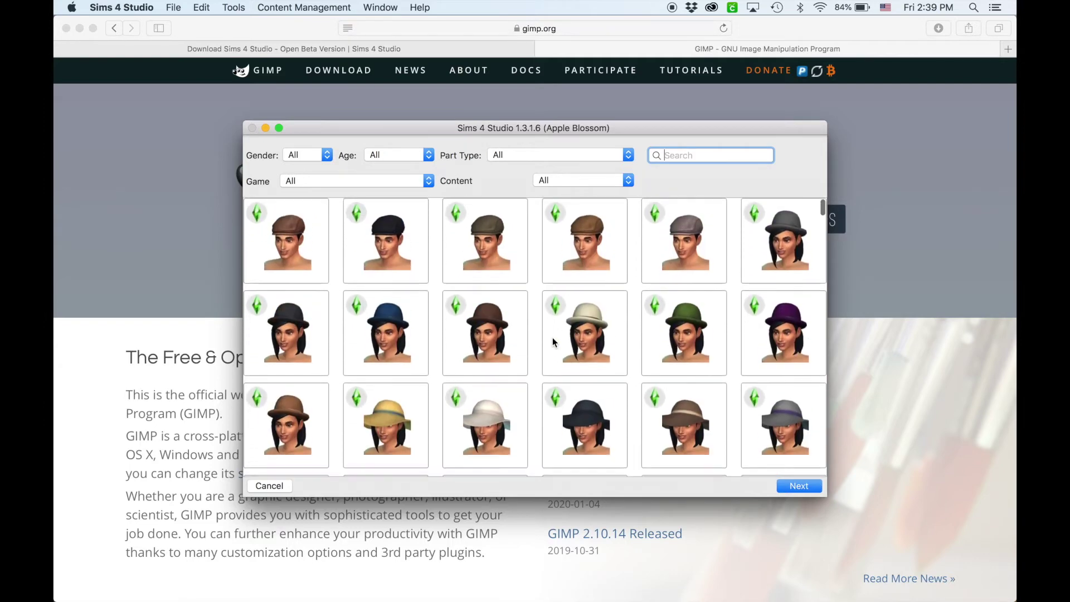
scroll(516, 341, "down", 3)
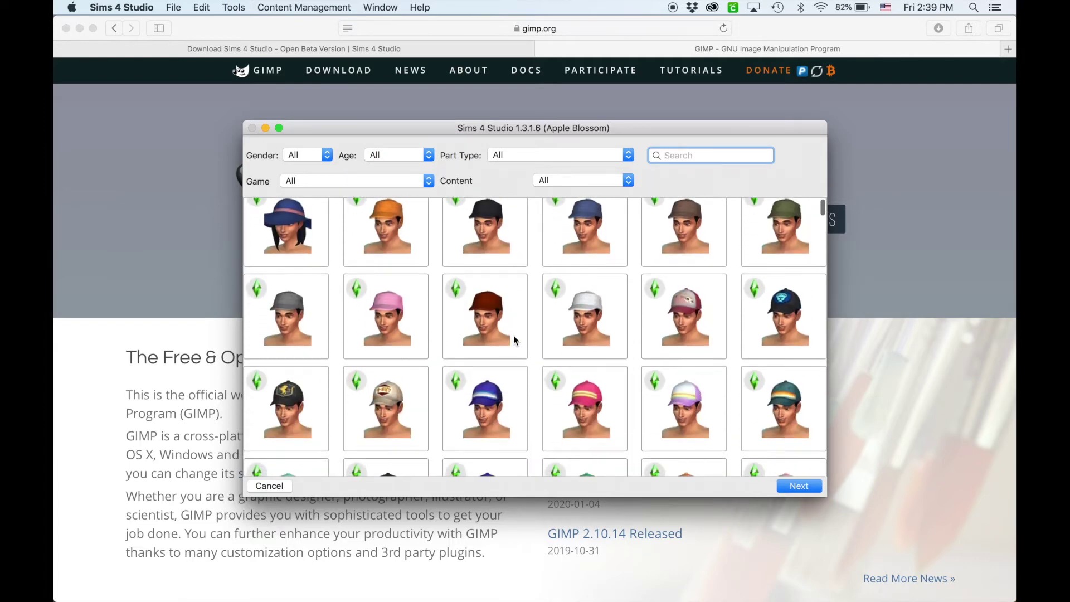
left_click(322, 161)
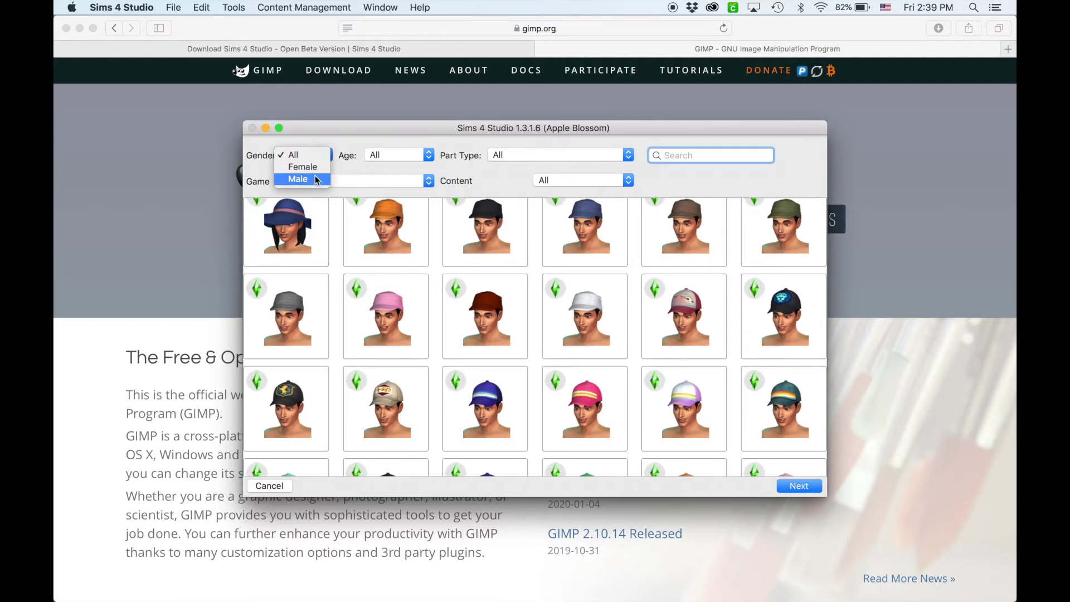
left_click(314, 176)
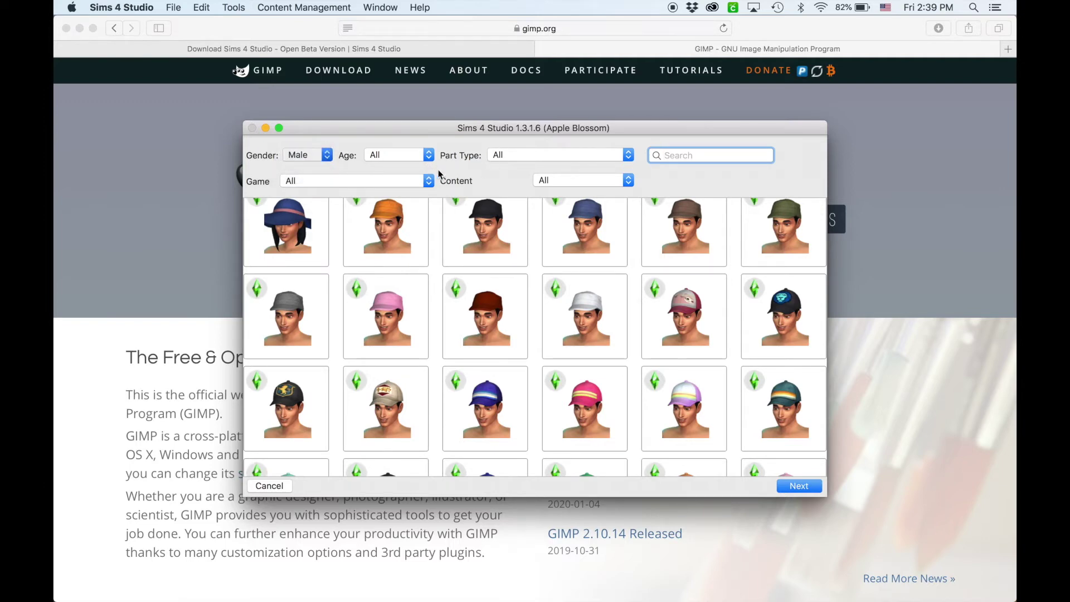
left_click(419, 182)
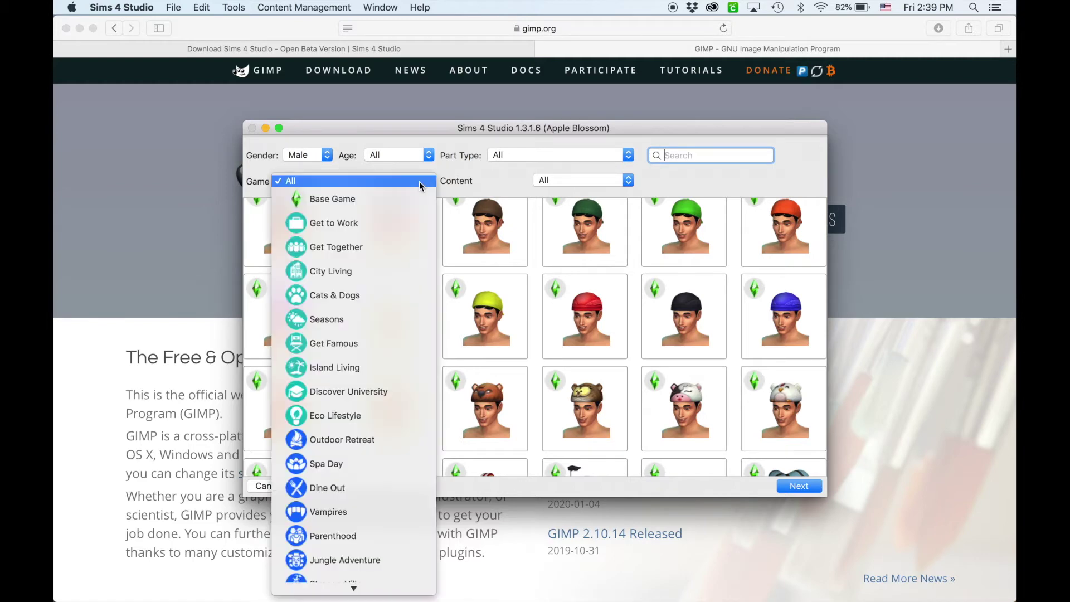
left_click(357, 487)
Step: Clone the grey suit jacket and save it as jacket.package in Downloads
left_click(783, 239)
left_click(798, 485)
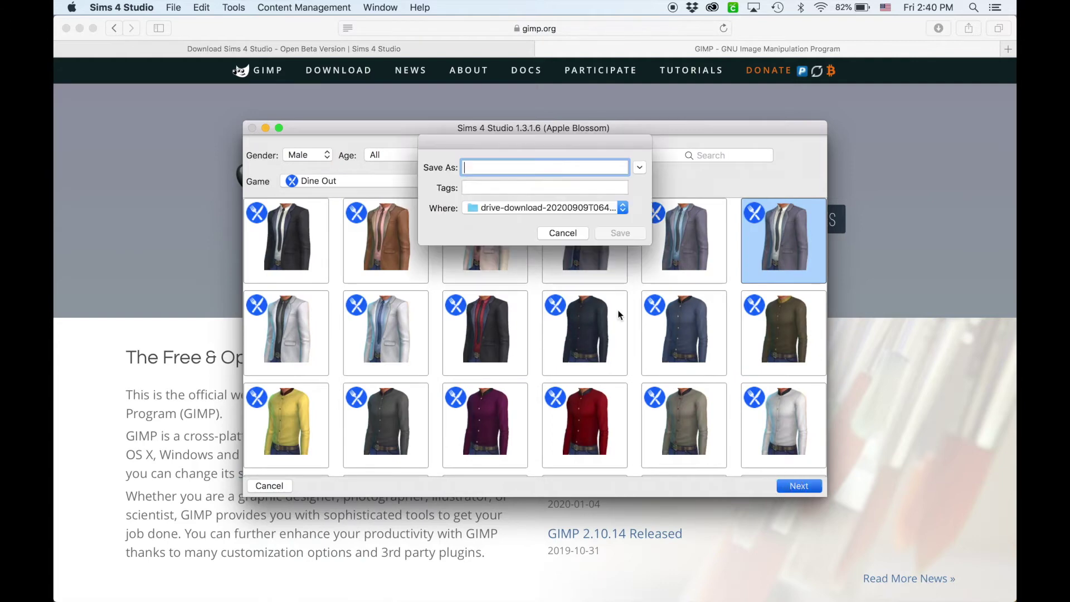
type("jacket")
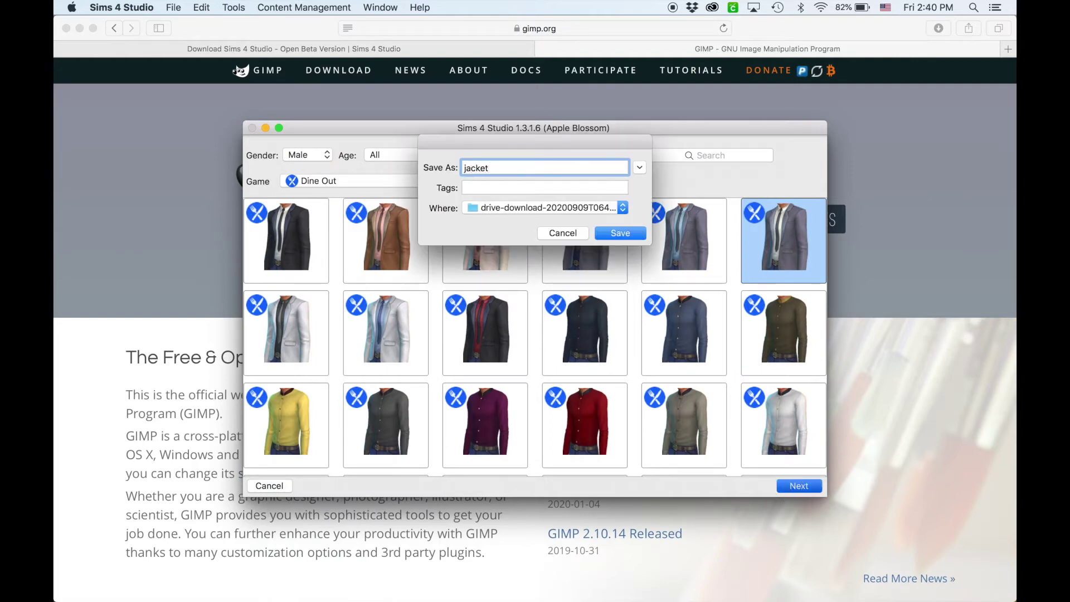
left_click(616, 233)
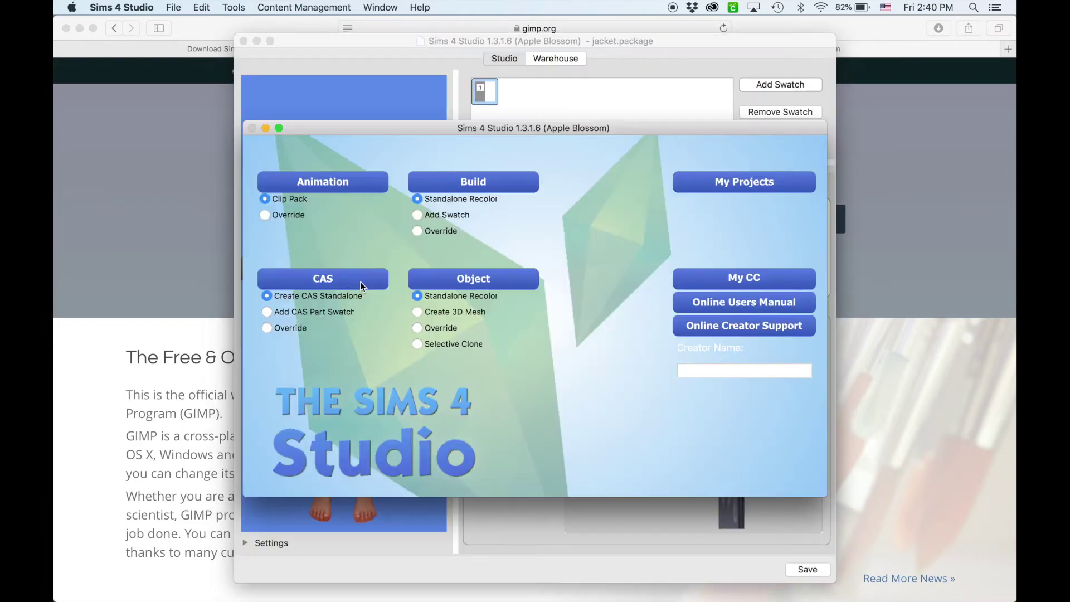
Step: Start another CAS standalone filtered to male Clothing Bottom items
left_click(360, 281)
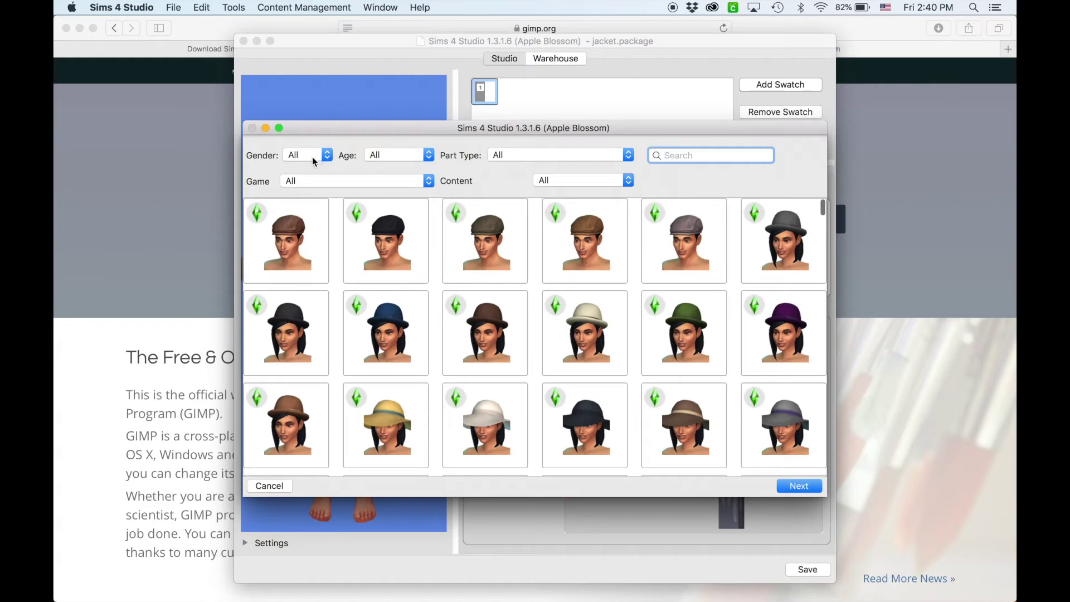
left_click(315, 162)
left_click(308, 179)
left_click(557, 155)
left_click(551, 327)
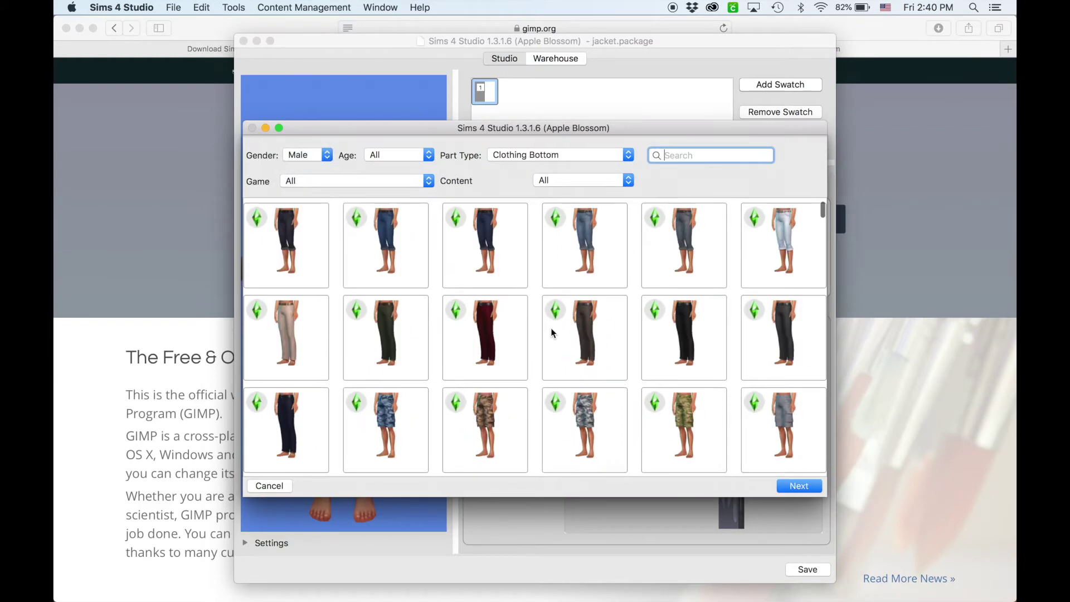
Step: Clone the dark grey slacks and save them as slacks.package in Downloads
left_click(774, 342)
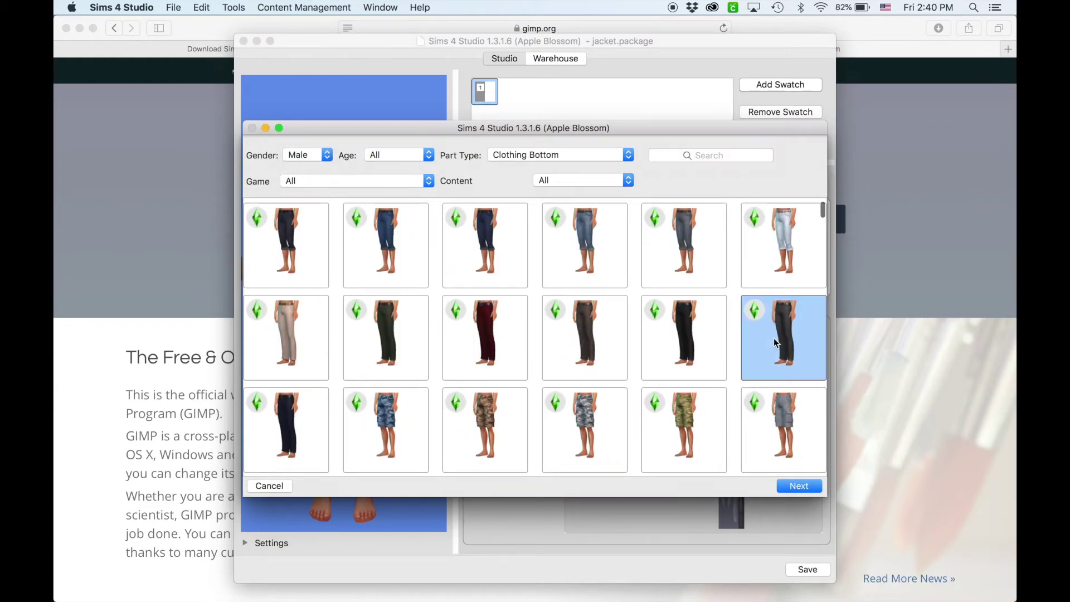
left_click(810, 488)
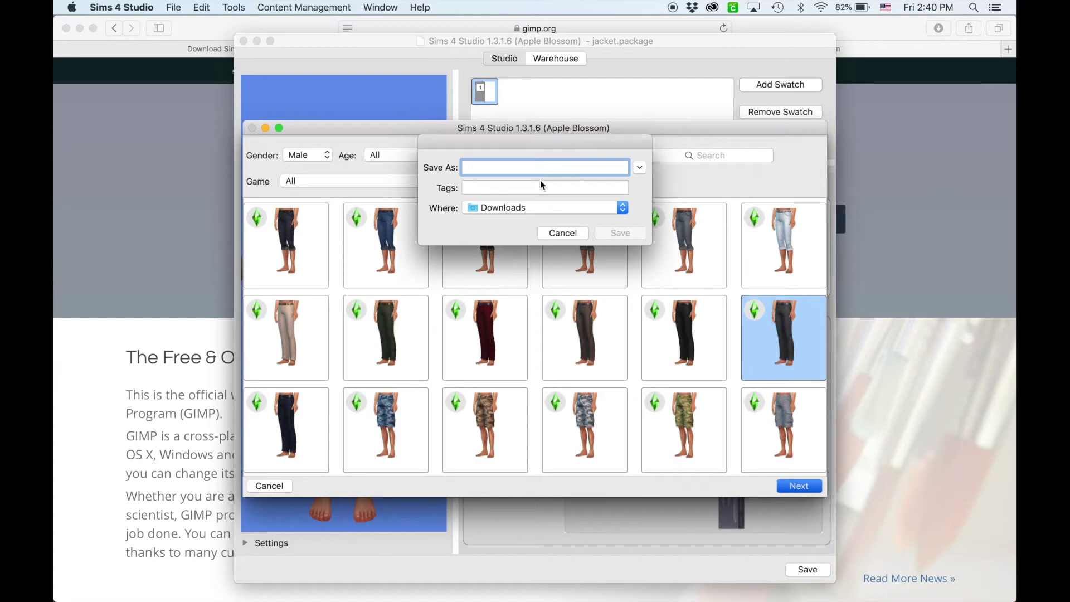
type("slacks")
key("Return")
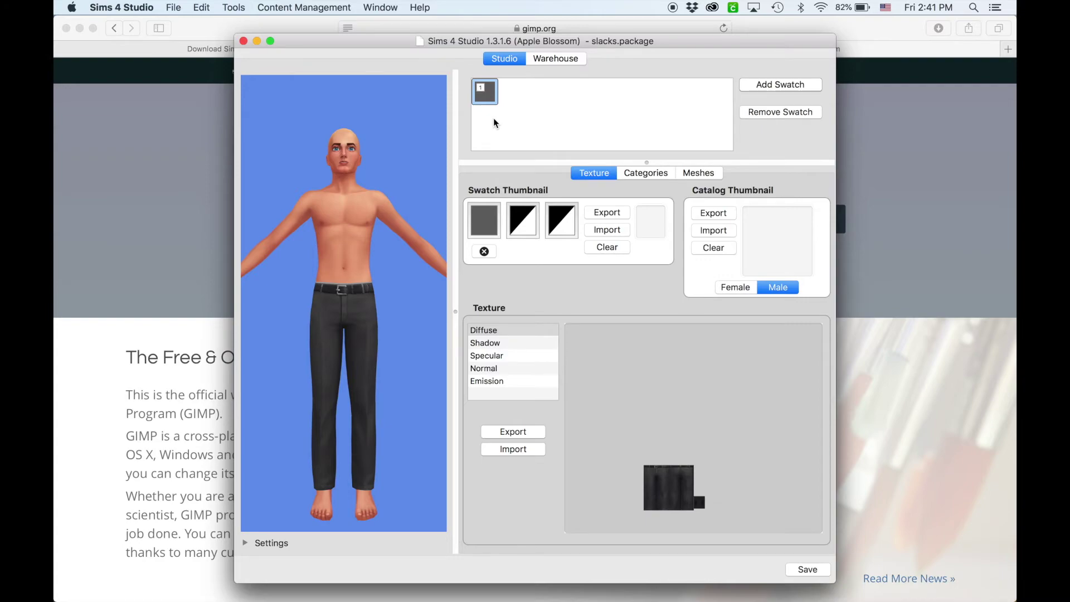
key("ctrl+Up")
Step: Export the jacket.package diffuse texture to Downloads as jacket-grey.png
left_click(557, 234)
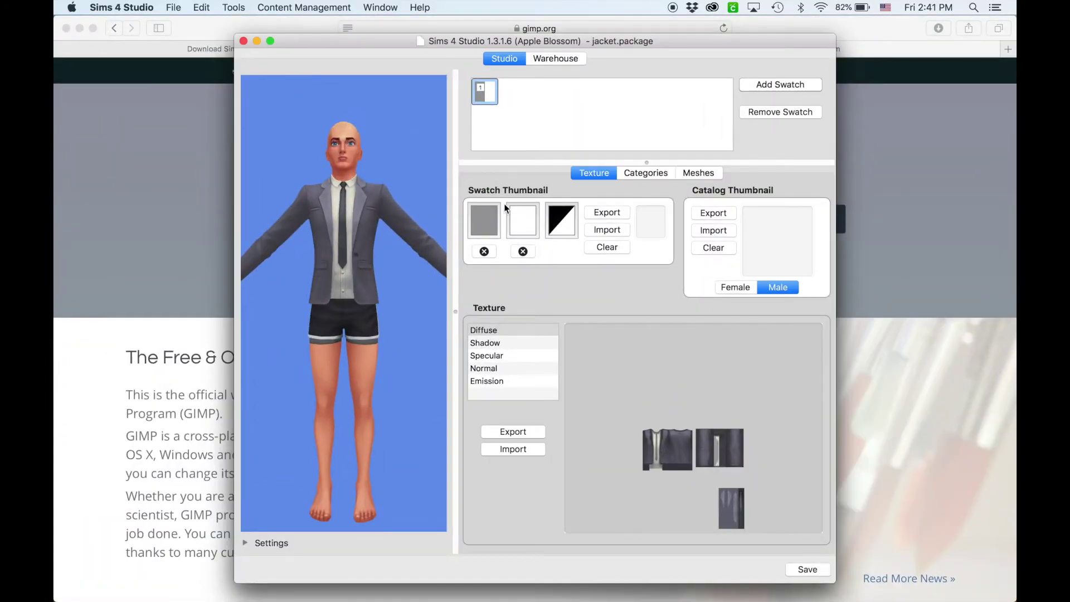
left_click(529, 433)
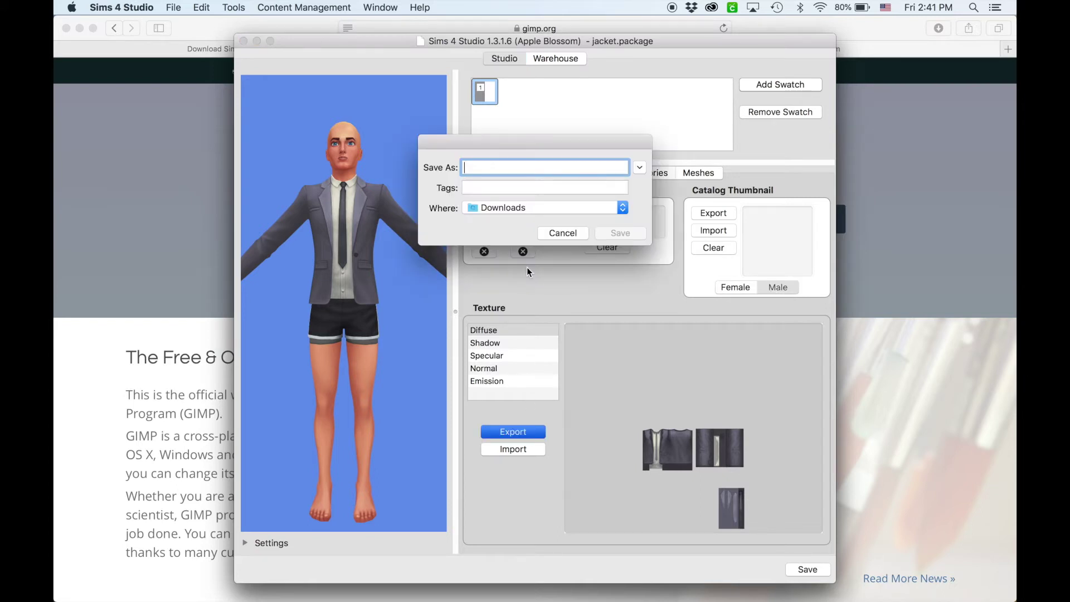
type("jacket-grey")
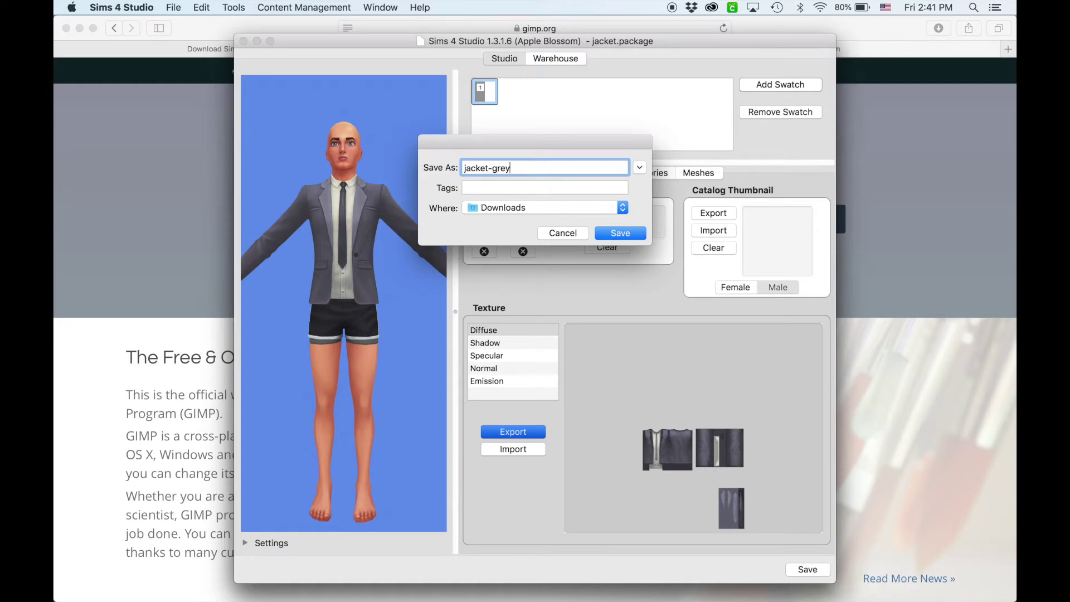
left_click(610, 233)
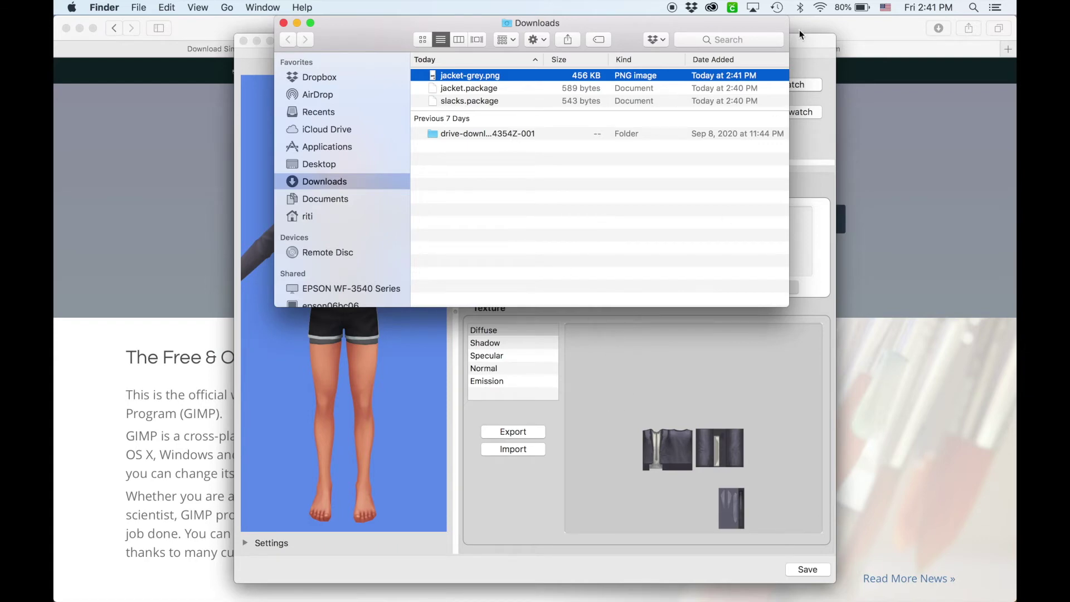
Step: Export the slacks.package diffuse texture to Downloads as slacks-grey-dineout.png
left_click_drag(620, 28, 597, 191)
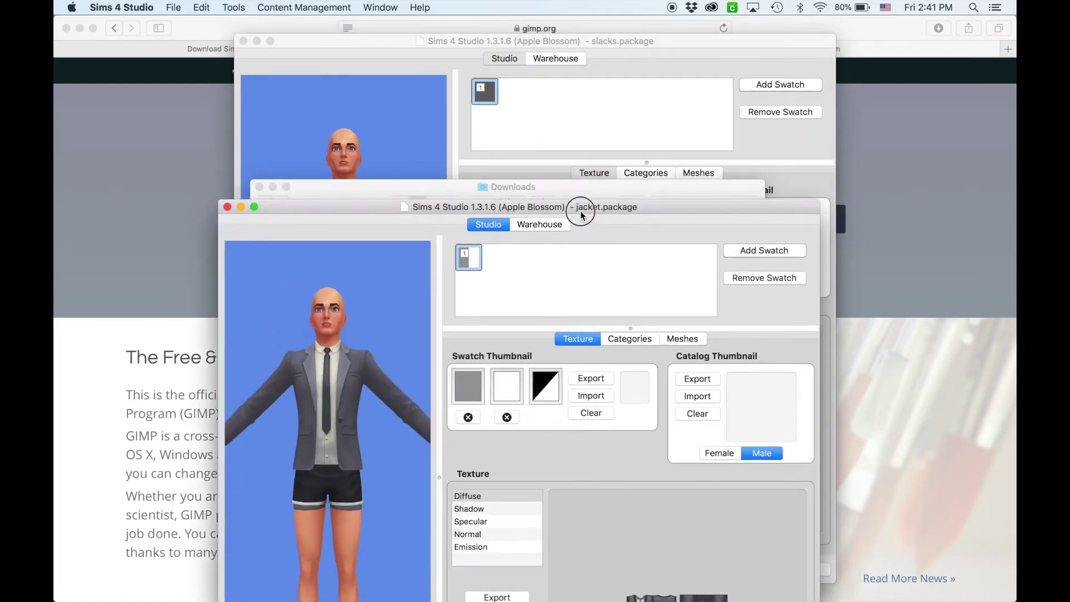
left_click(613, 83)
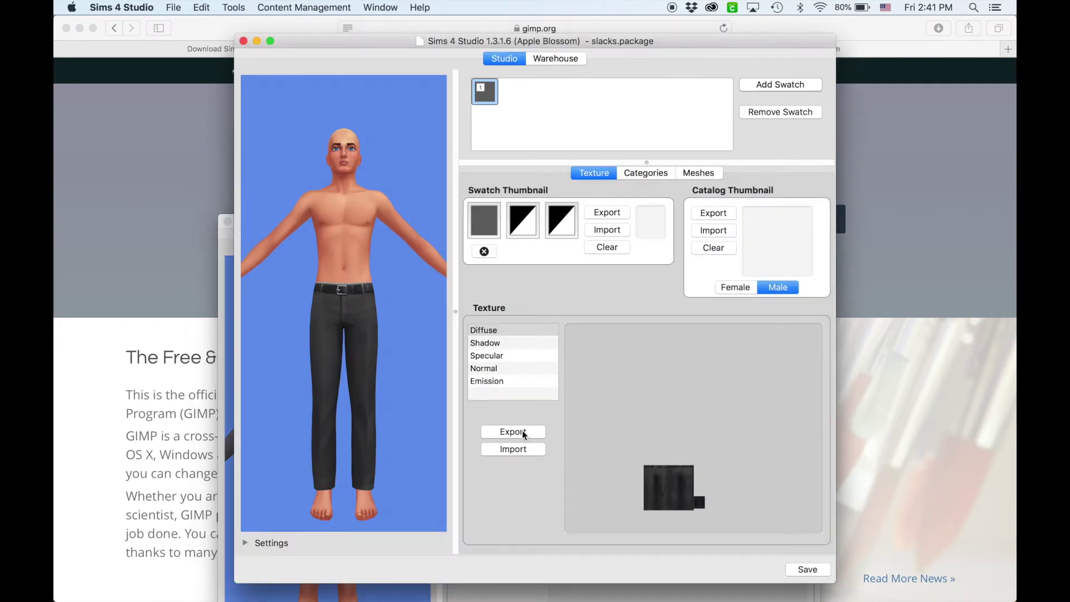
left_click(522, 431)
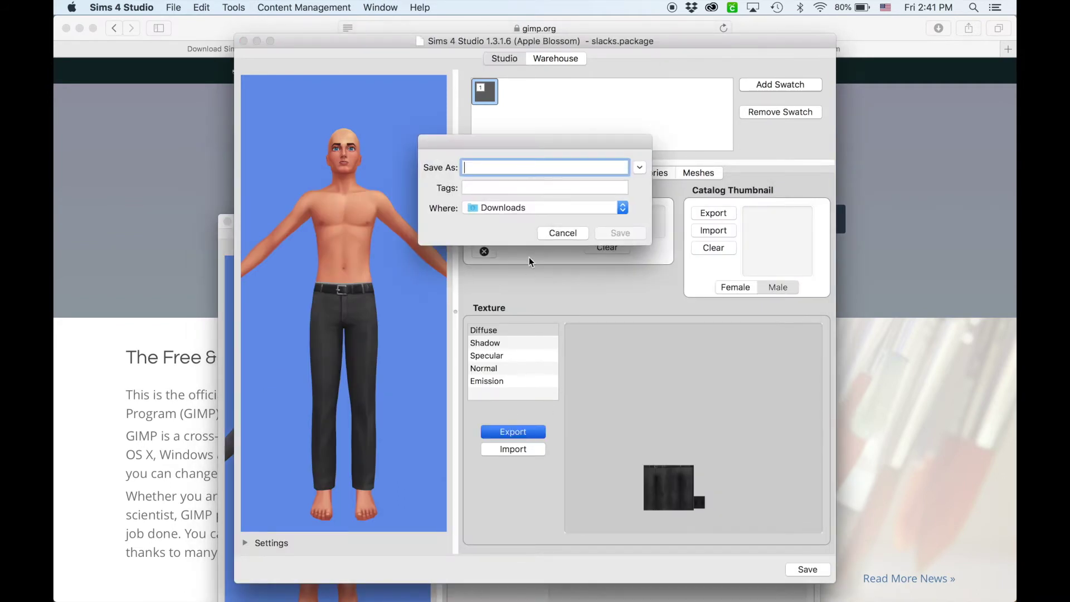
type("slacks-grey-dineout")
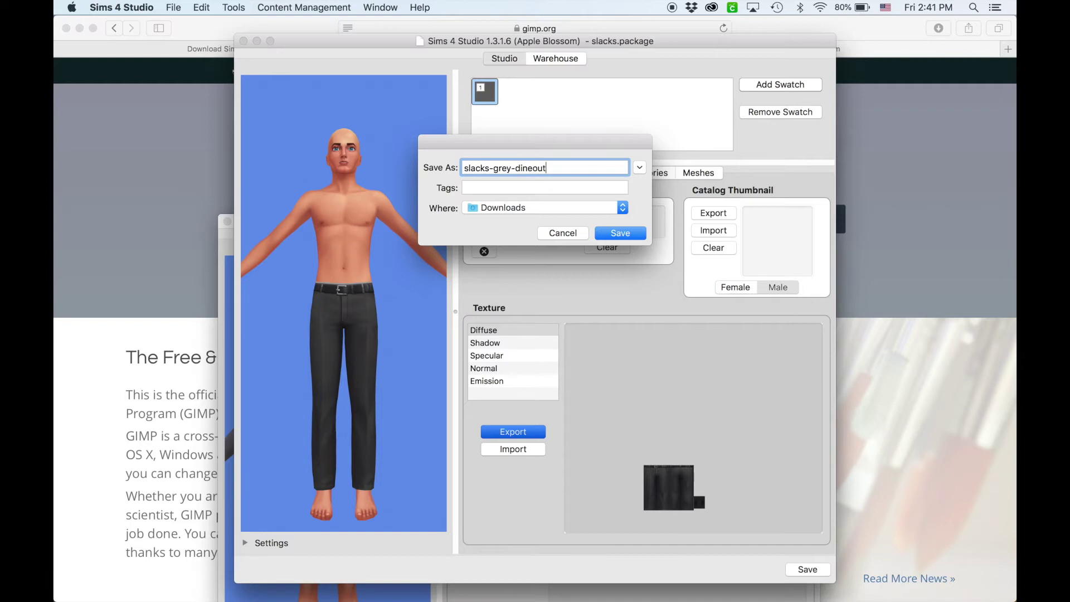
left_click(620, 232)
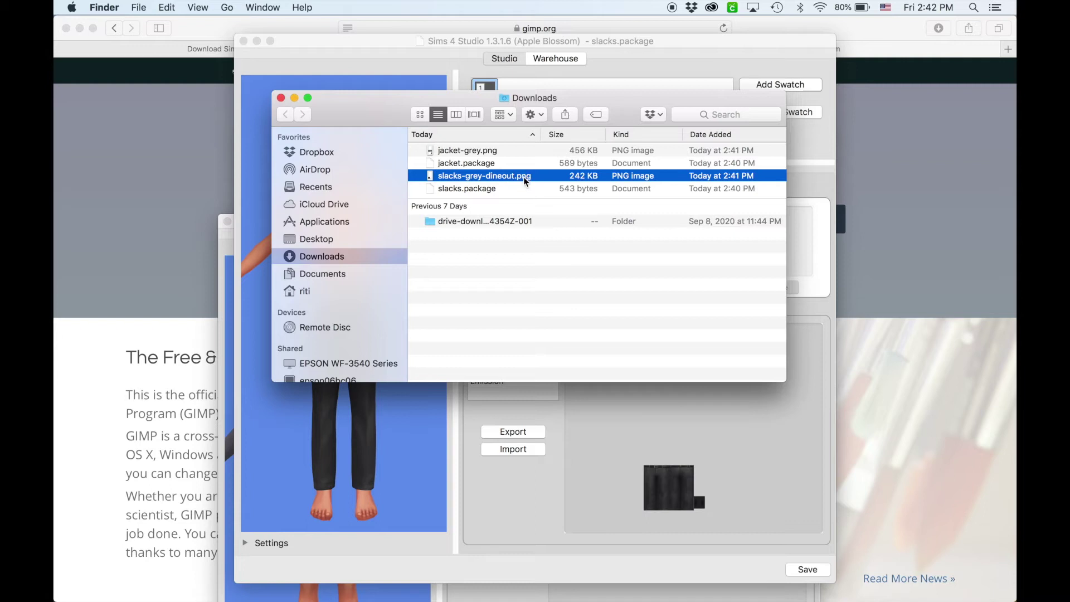
Step: Open slacks-grey-dineout.png from Finder in GIMP-2.10
right_click(524, 176)
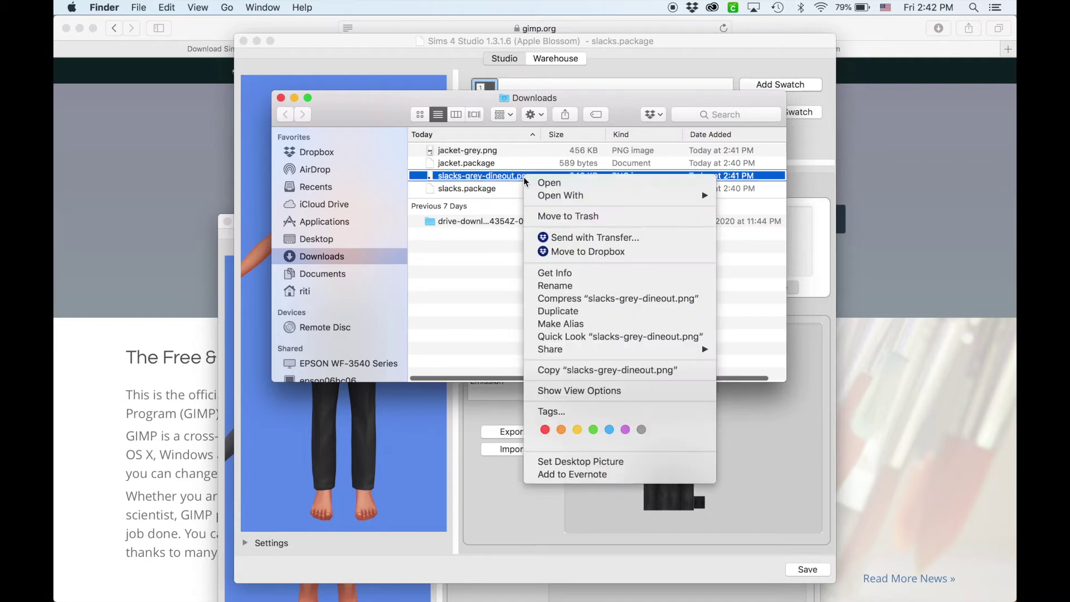
mouse_move(540, 195)
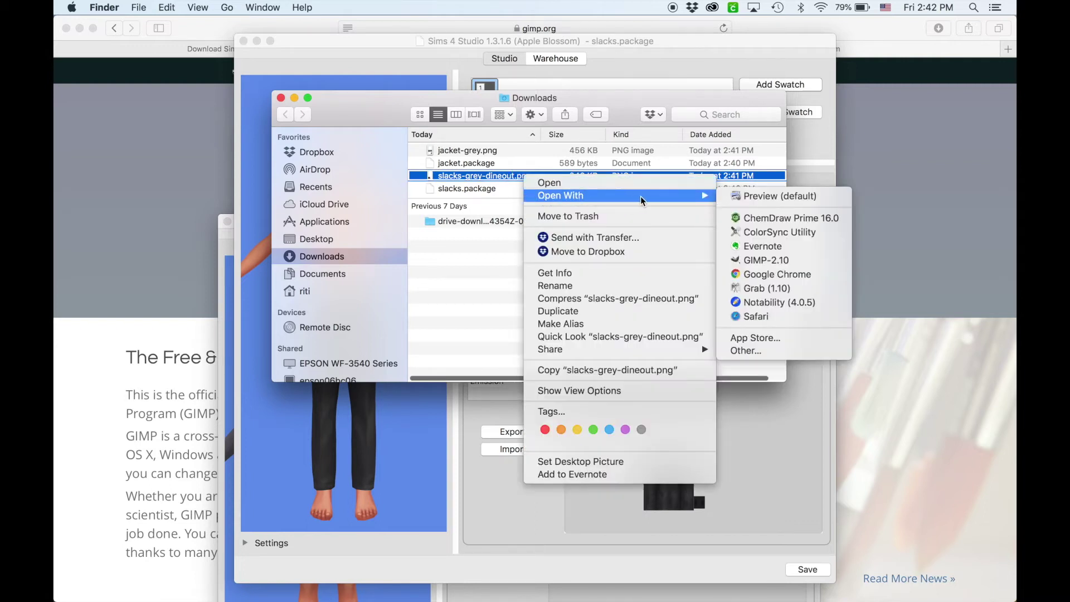
left_click(753, 260)
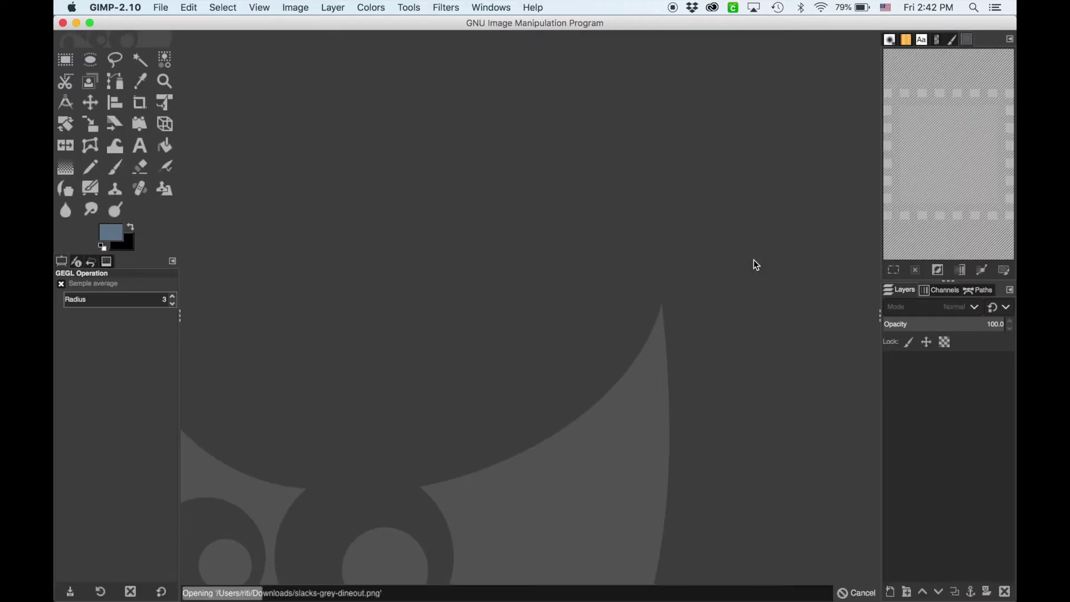
Step: Open jacket-grey.png from Downloads in GIMP-2.10 as well
mouse_move(433, 596)
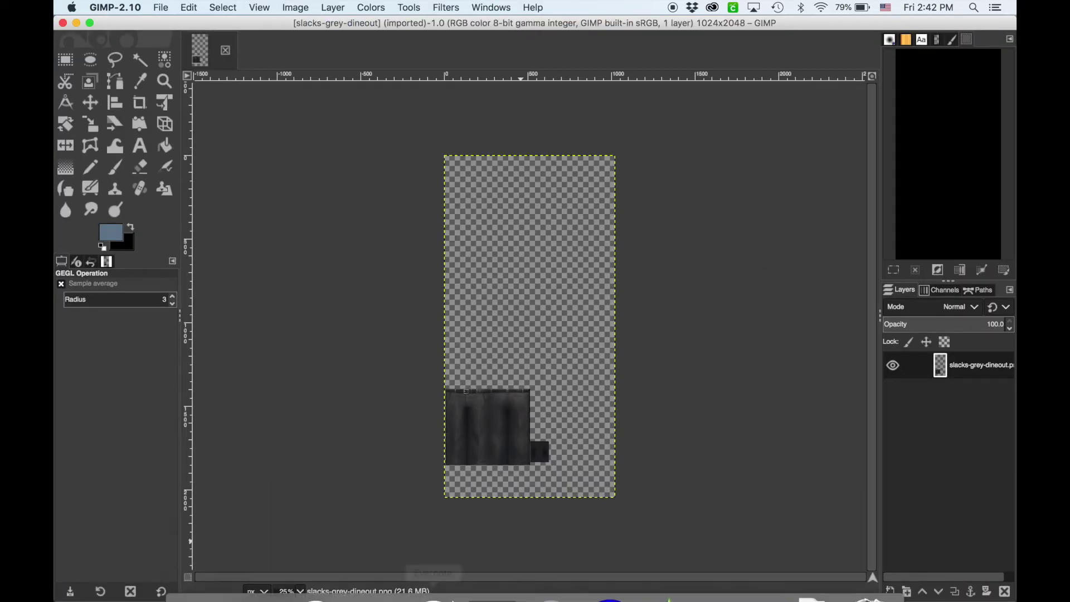
left_click(221, 569)
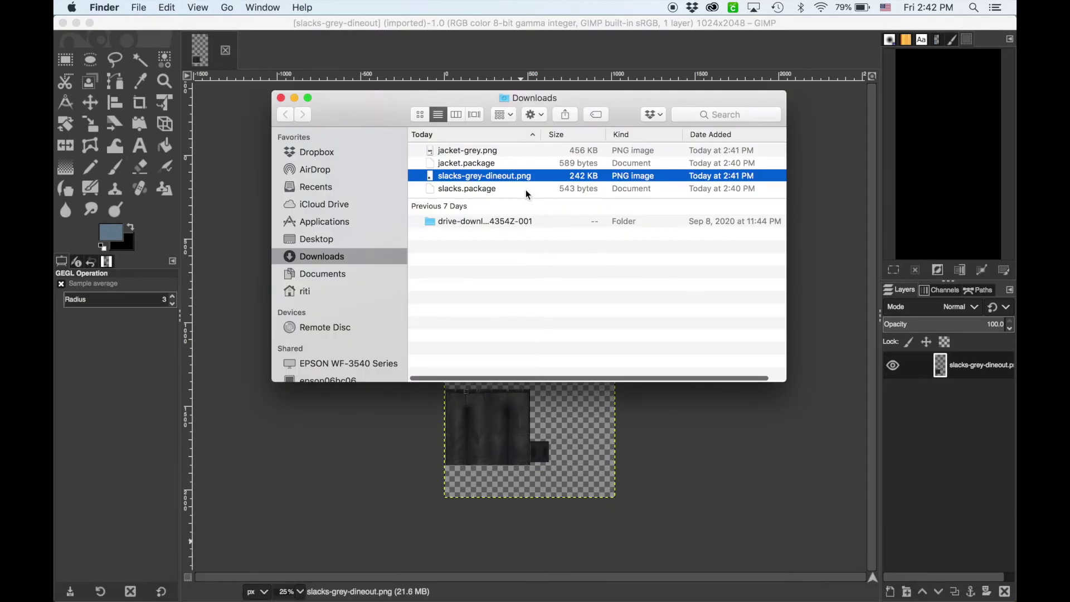
left_click(490, 152)
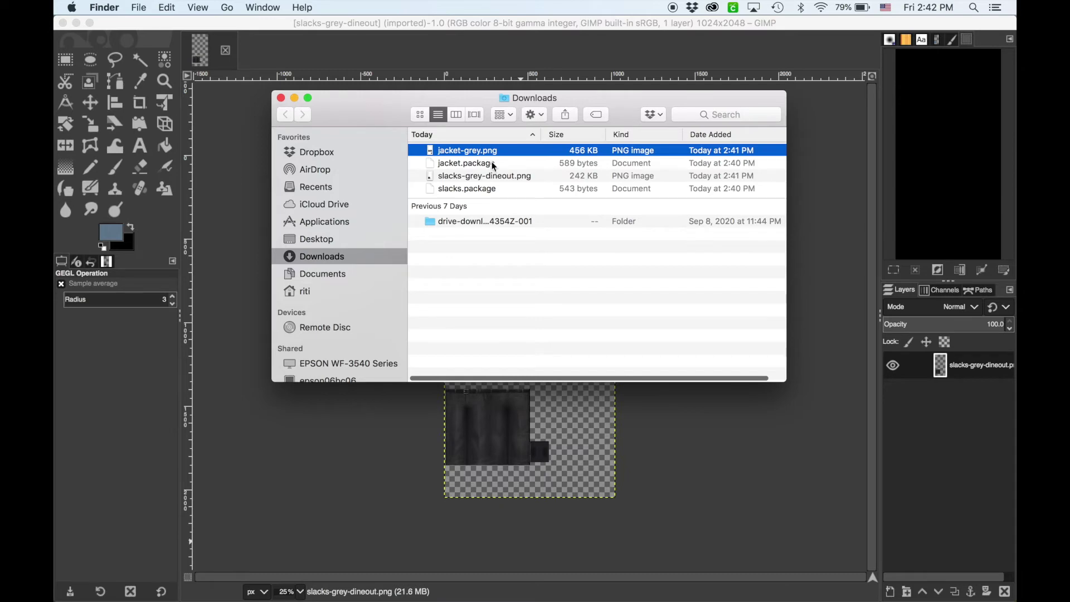
right_click(490, 149)
mouse_move(535, 167)
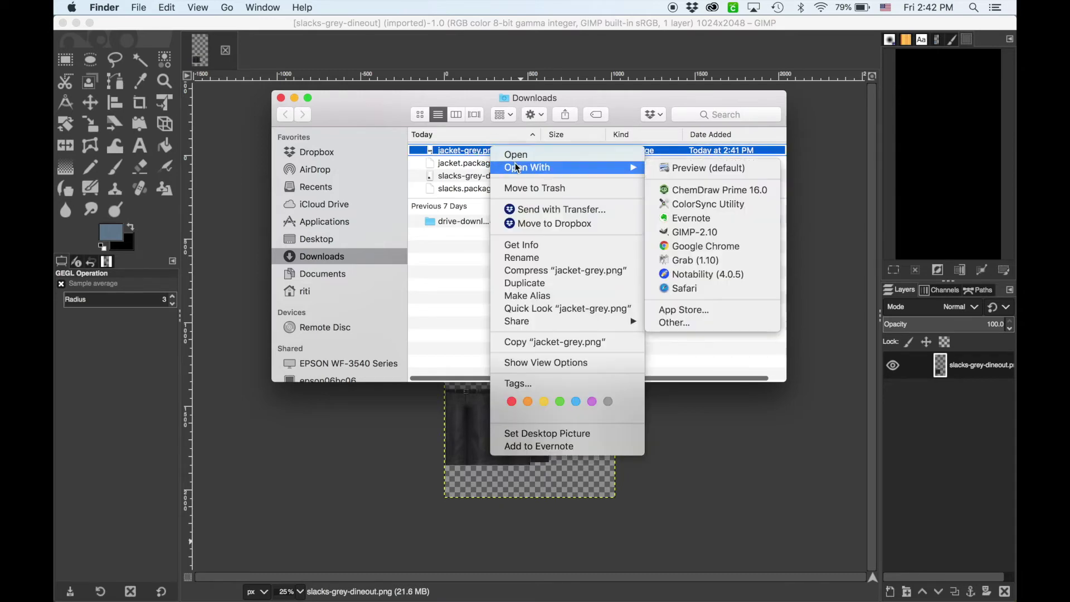
left_click(690, 233)
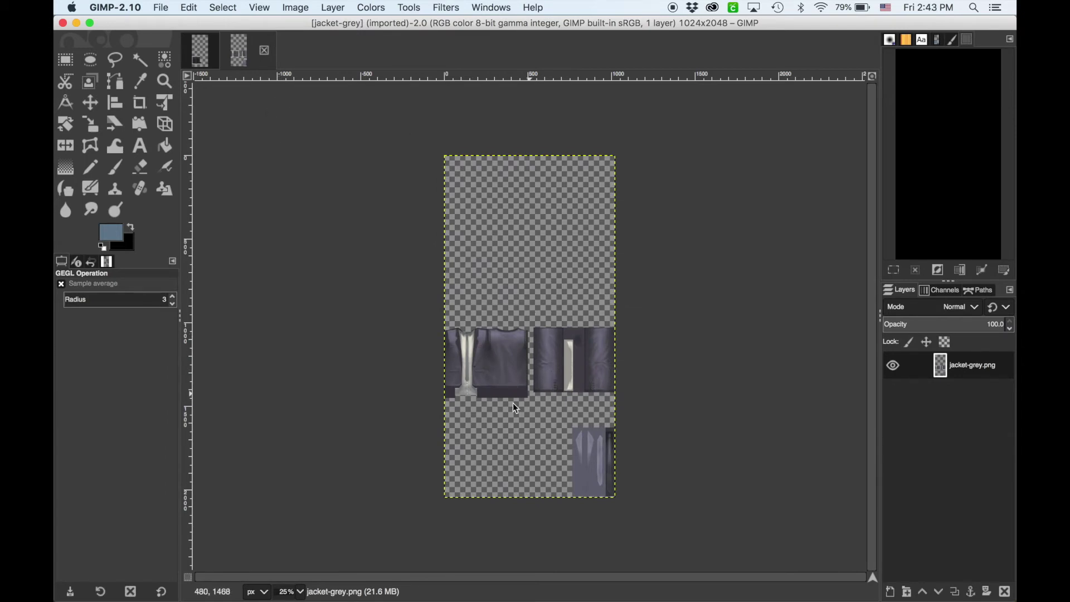
Step: On the jacket texture, sample the jacket's purple-grey fabric with the Color Picker
left_click(200, 56)
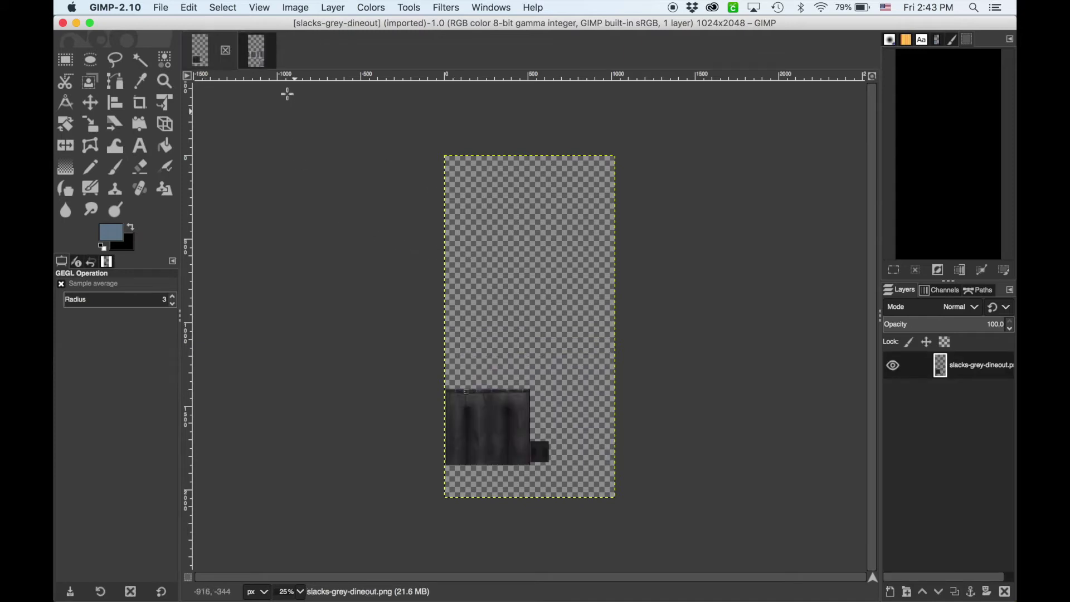
left_click(259, 63)
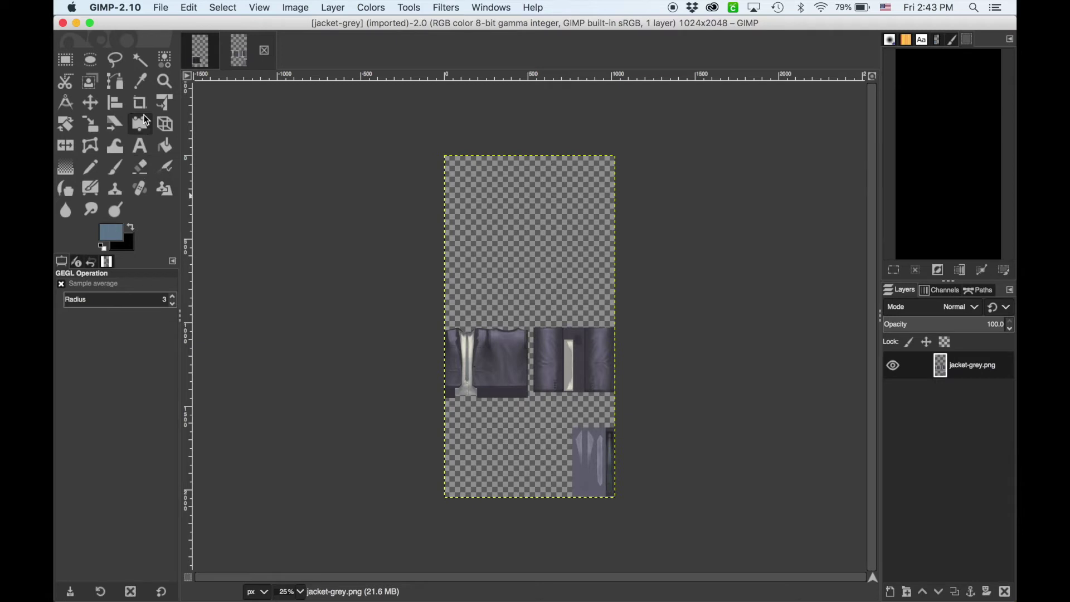
left_click(145, 82)
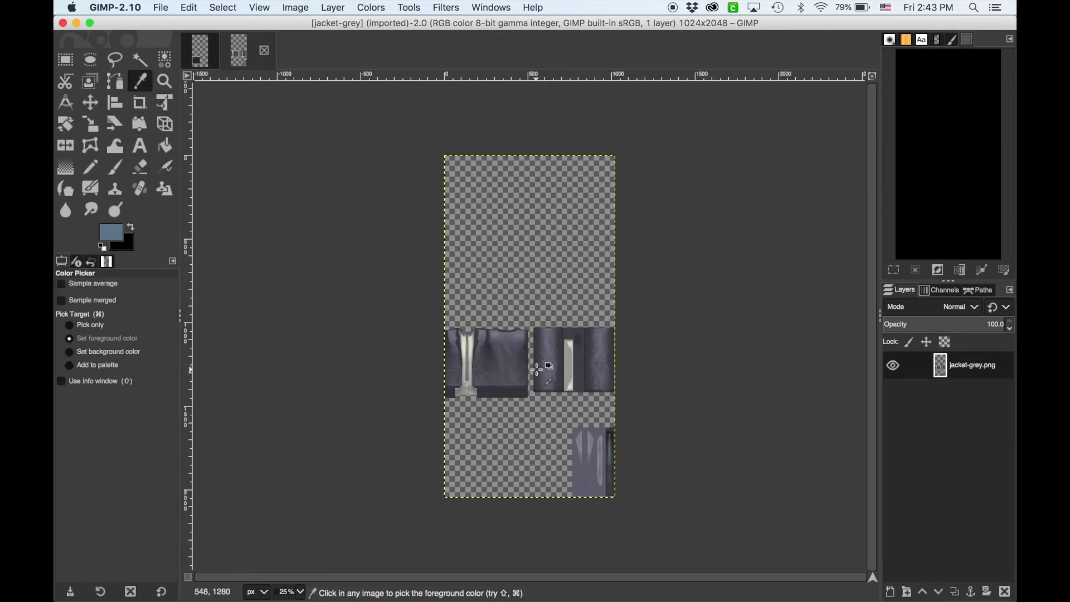
scroll(537, 368, "down", 2)
scroll(537, 369, "up", 7)
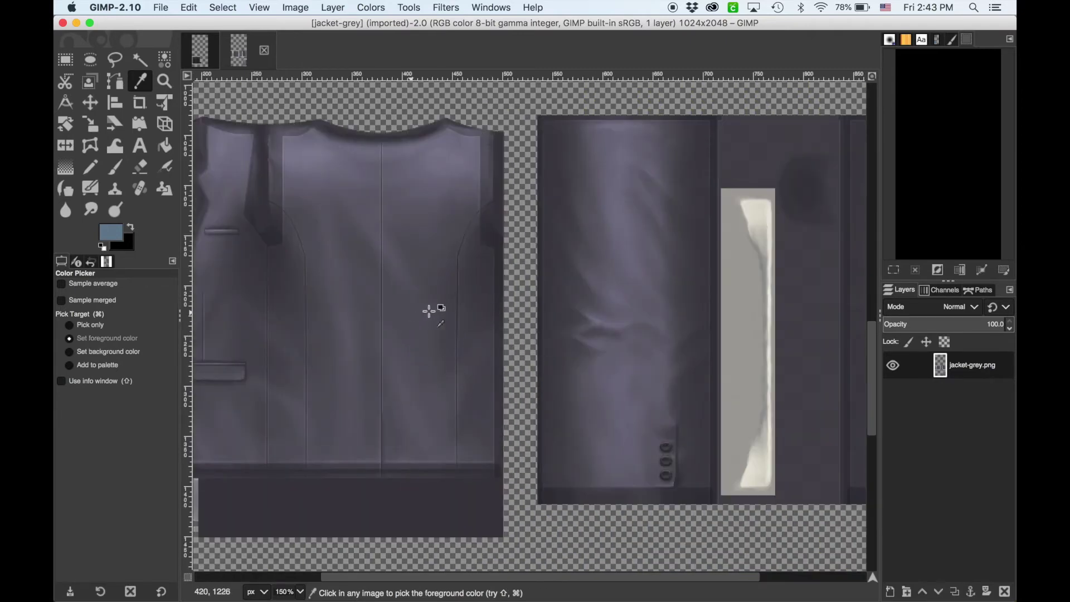
scroll(440, 359, "right", 3)
scroll(440, 359, "left", 6)
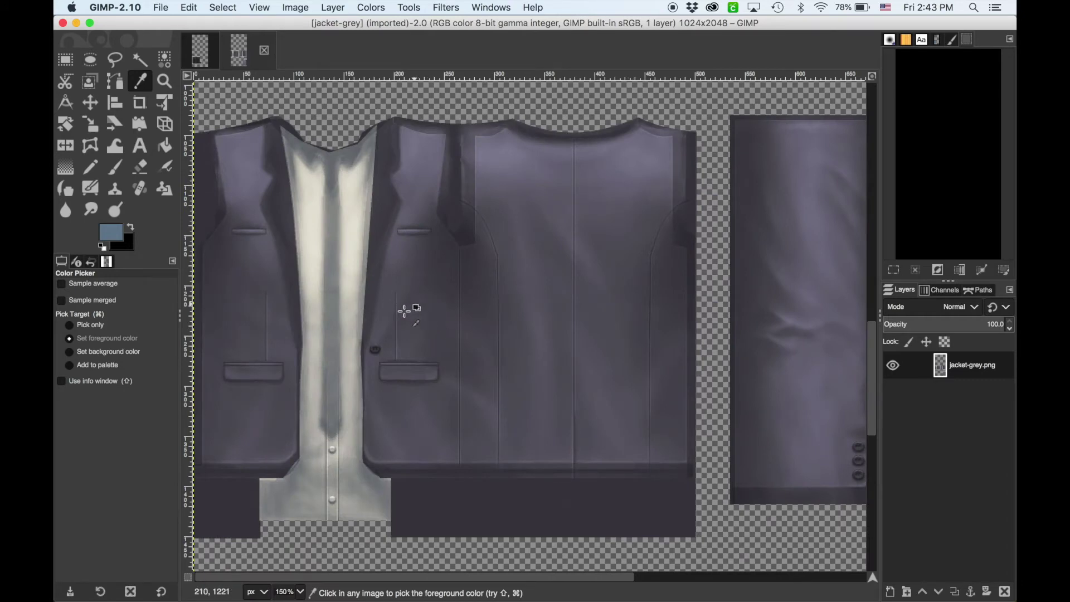
left_click(377, 334)
Step: Select the foreground colour's hex code 5d5a66 and close the colour dialog
left_click(119, 234)
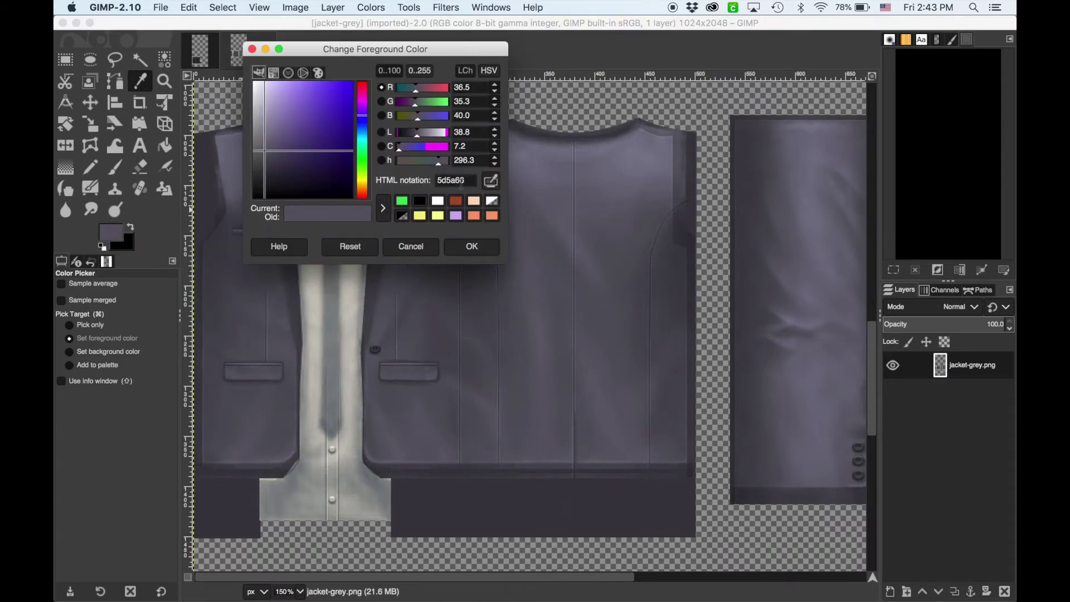
double_click(457, 180)
left_click(477, 244)
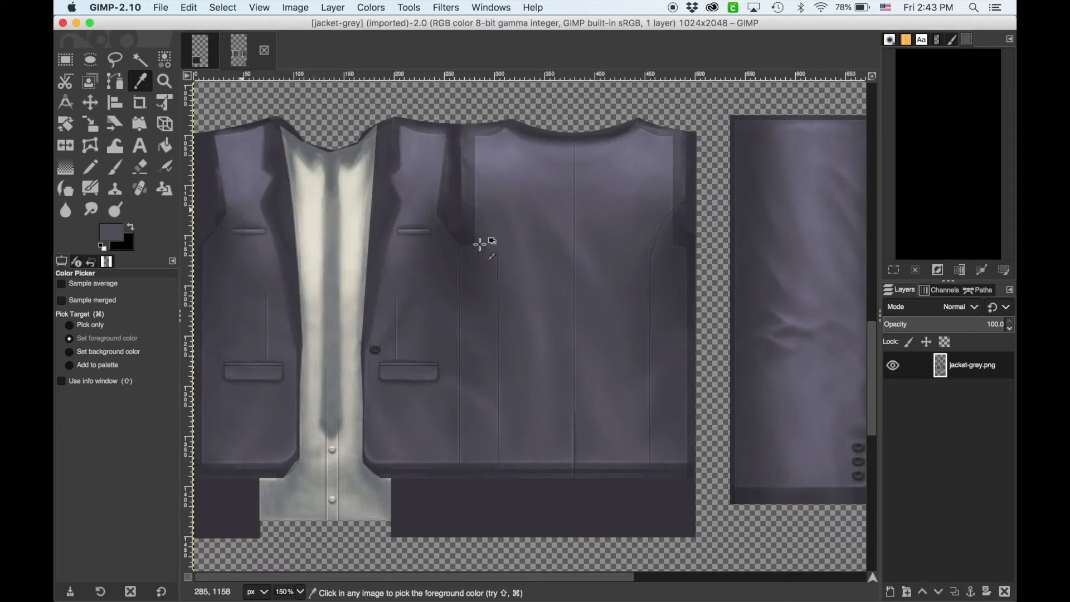
Step: Colorize the slacks texture with hex colour 5d5a66 via Colors > Colorize
left_click(206, 48)
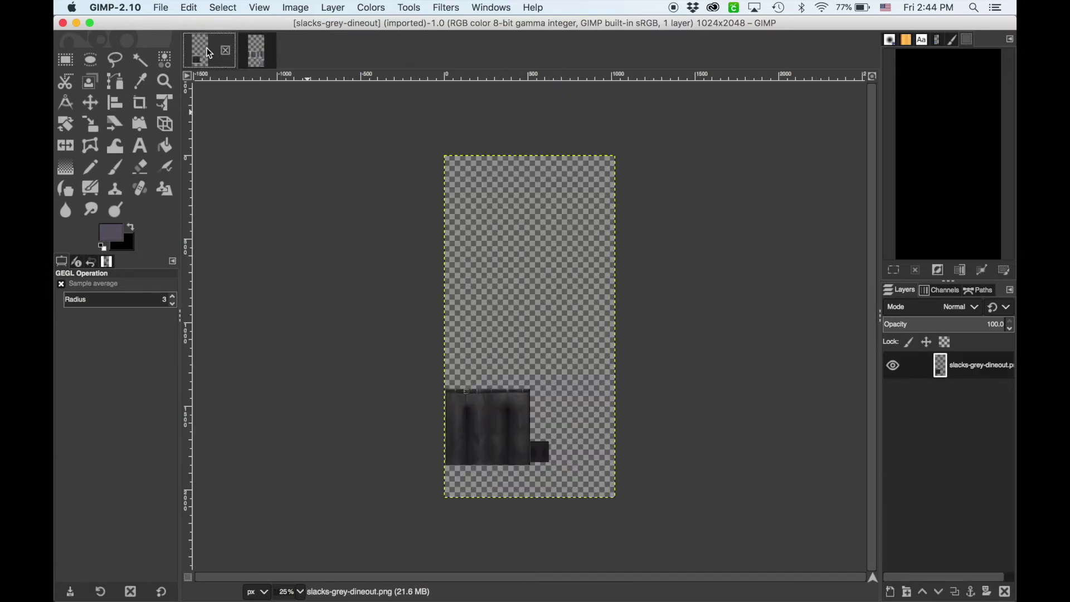
left_click(372, 8)
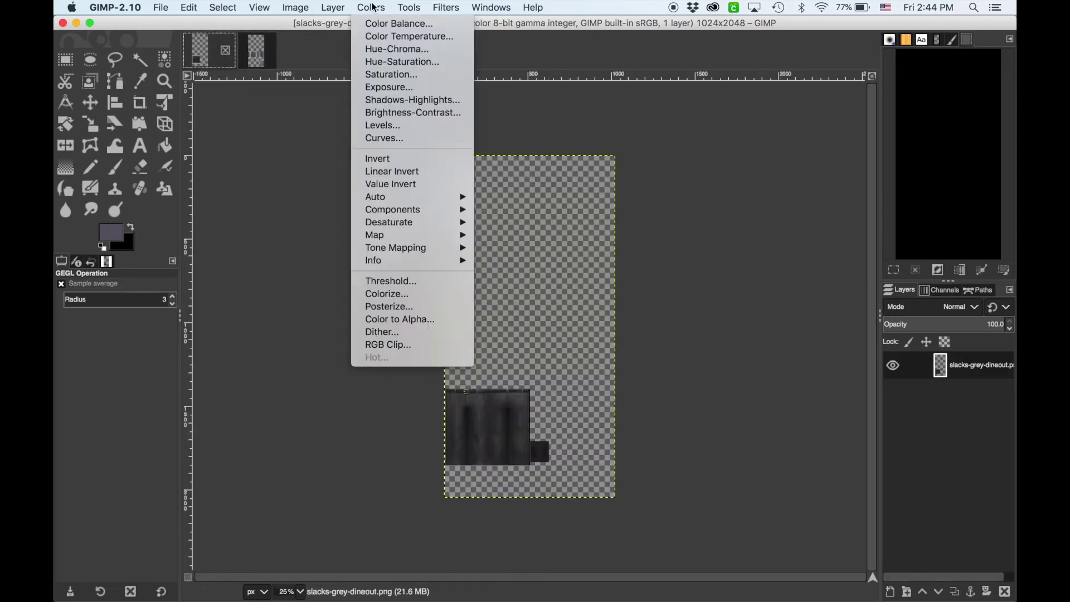
left_click(393, 293)
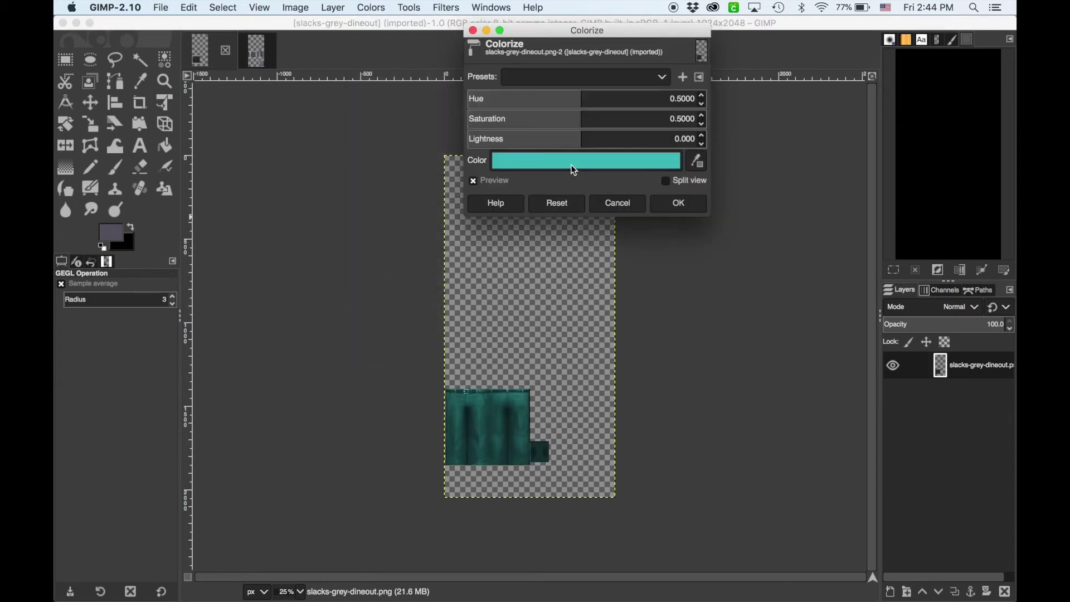
left_click(576, 169)
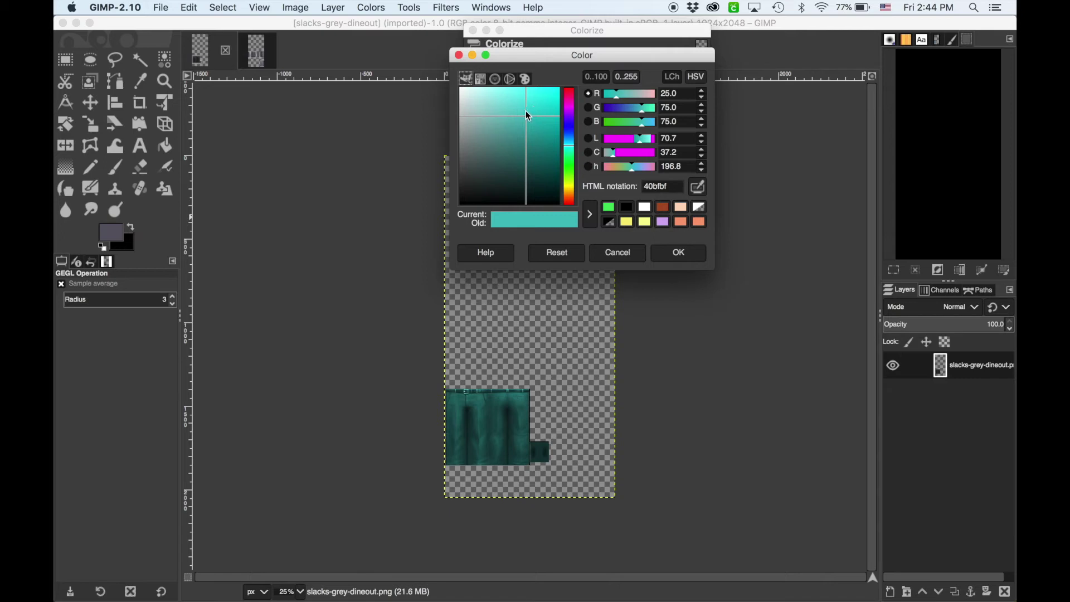
left_click_drag(528, 119, 498, 151)
left_click_drag(641, 126, 650, 123)
left_click_drag(518, 118, 501, 132)
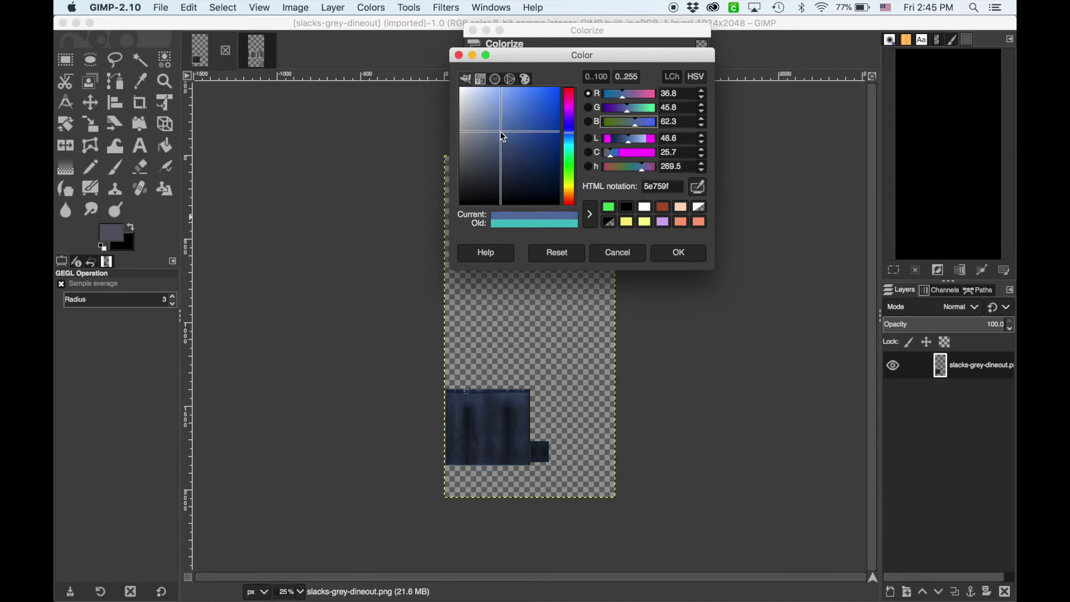
left_click(660, 186)
type("5d5a66")
left_click(679, 252)
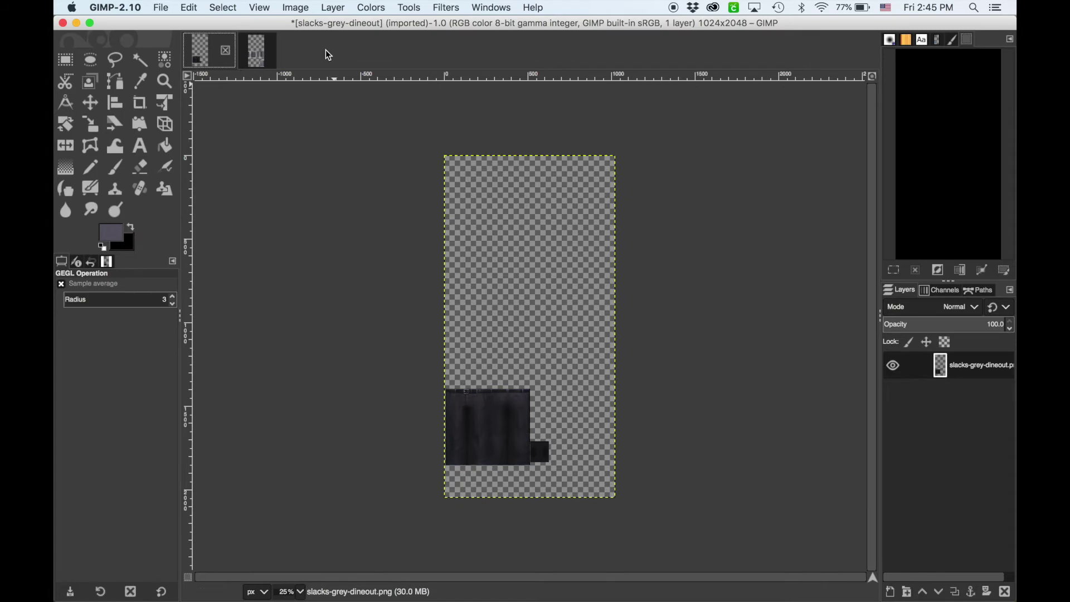
Step: Compare the dark grey slacks texture against the jacket texture, then return to Sims 4 Studio
left_click(257, 50)
left_click(202, 50)
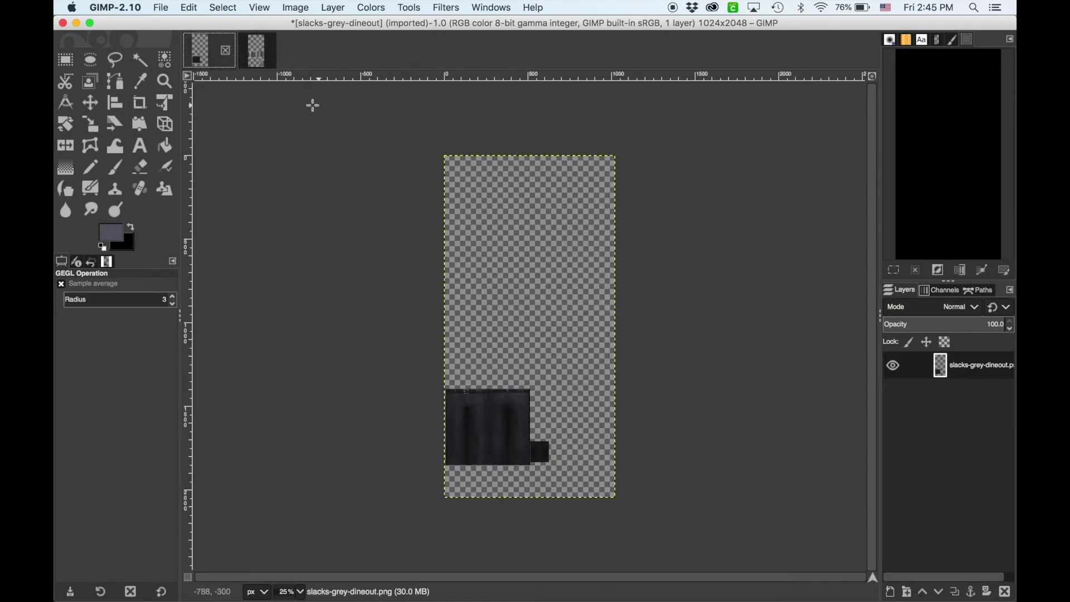
left_click(262, 53)
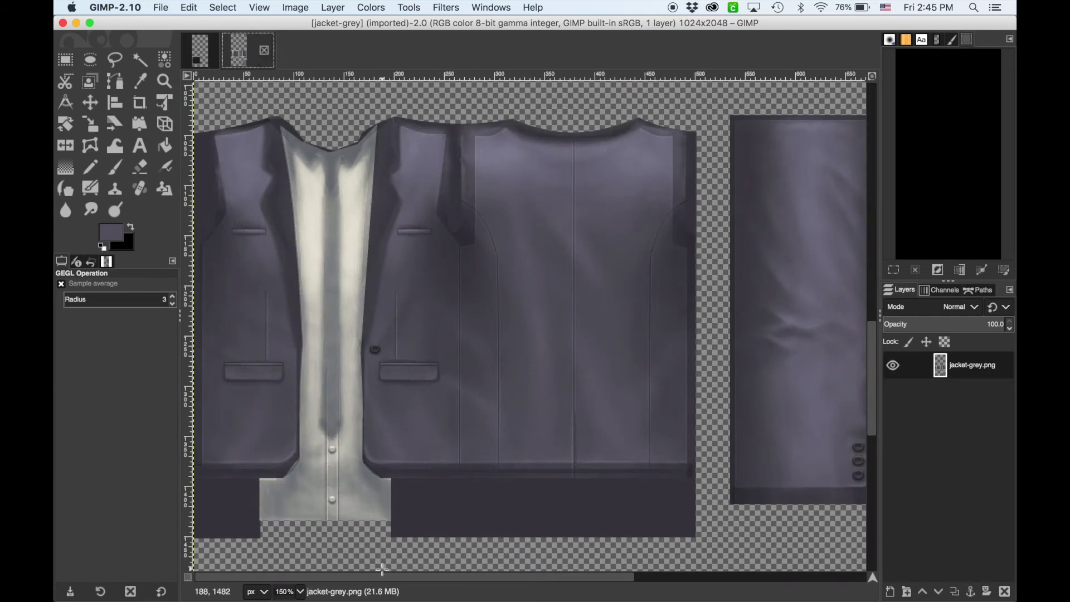
left_click(201, 50)
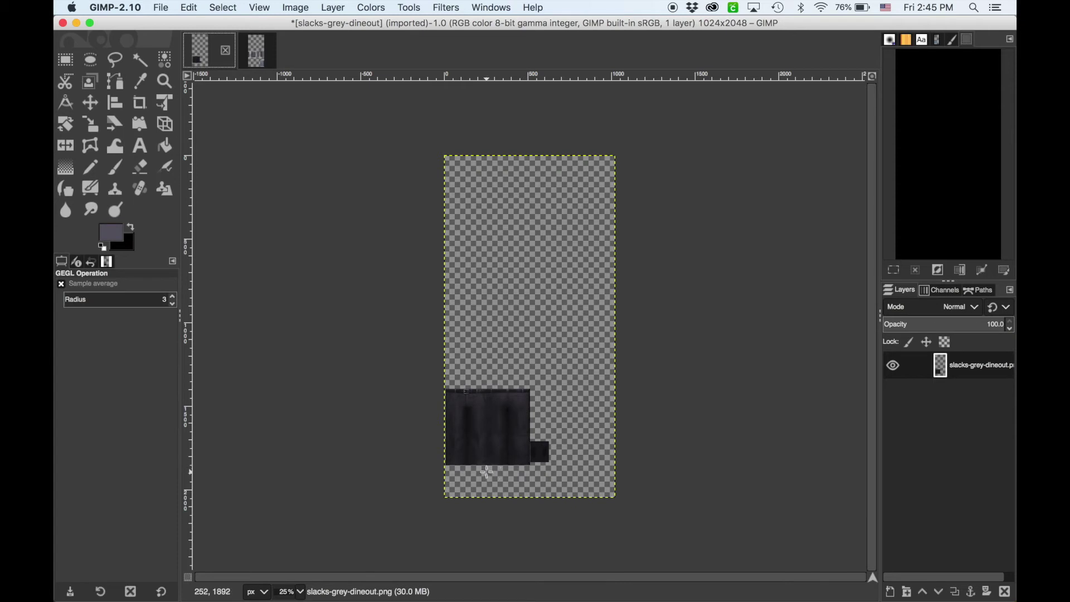
mouse_move(372, 574)
left_click(668, 574)
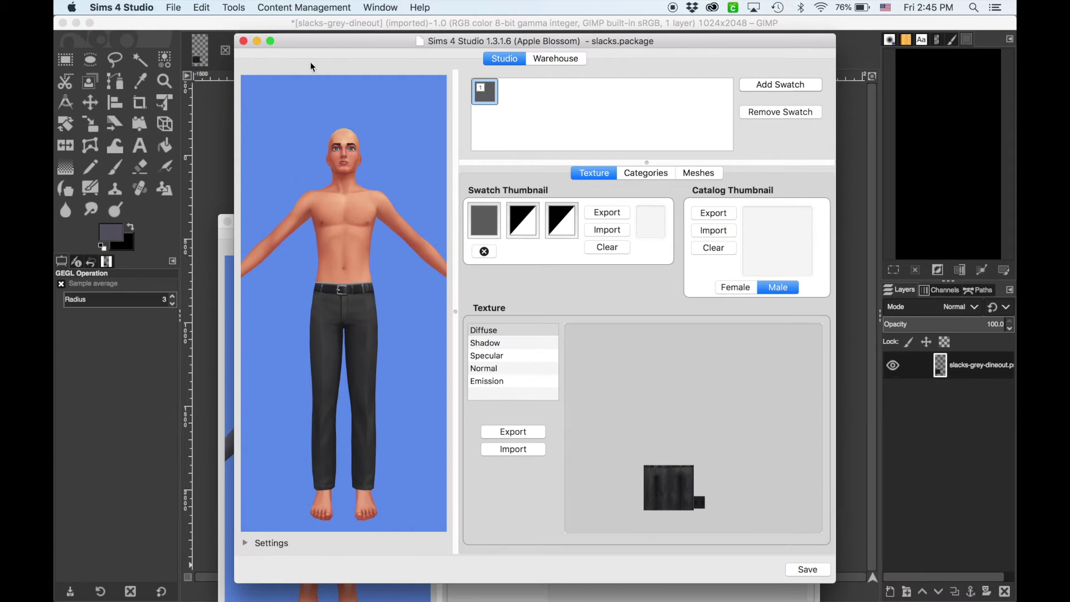
Step: Close the current project and recreate slacks.package as a standalone recolour of the beige slacks, replacing the old file
left_click(244, 41)
left_click(502, 135)
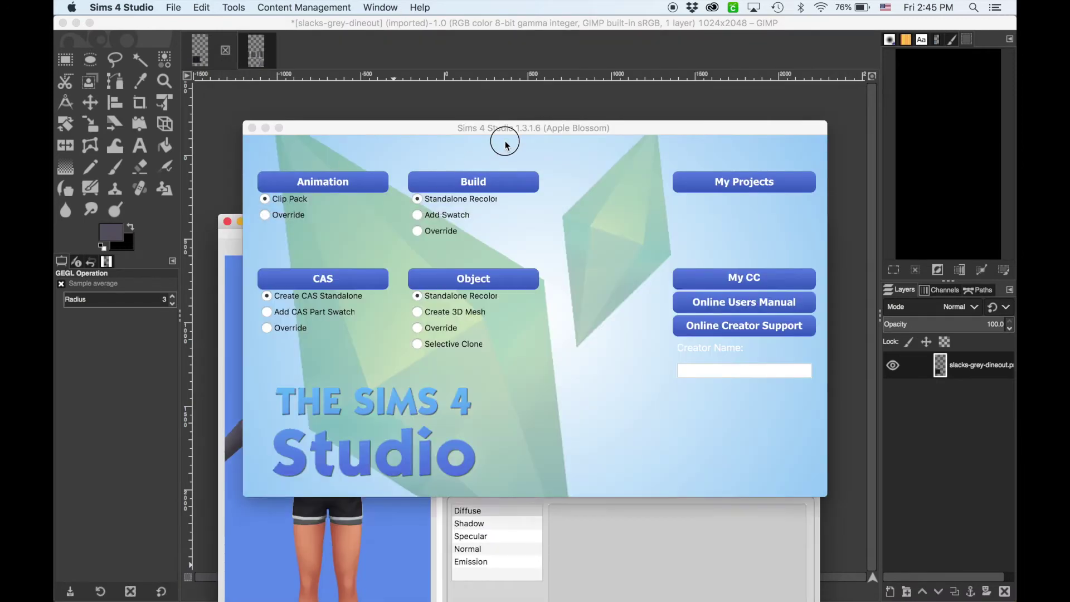
left_click(356, 278)
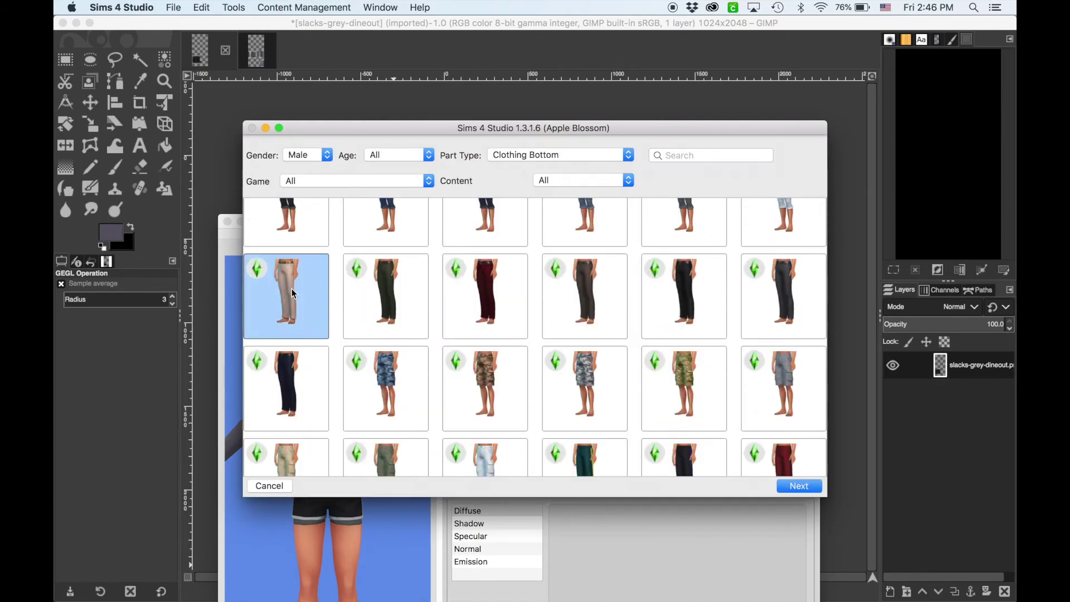
left_click(292, 289)
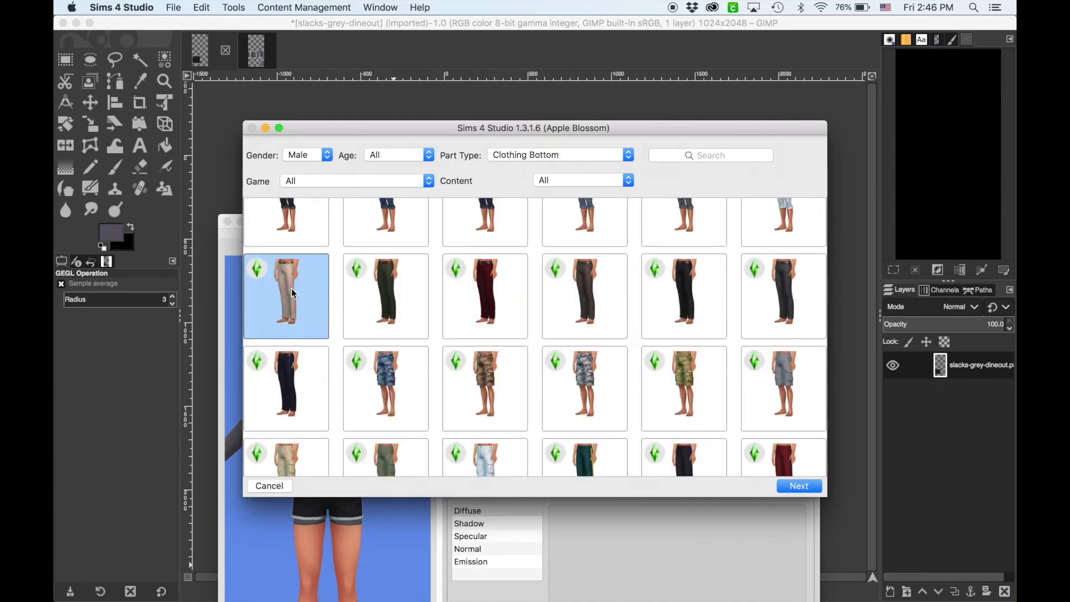
left_click(799, 489)
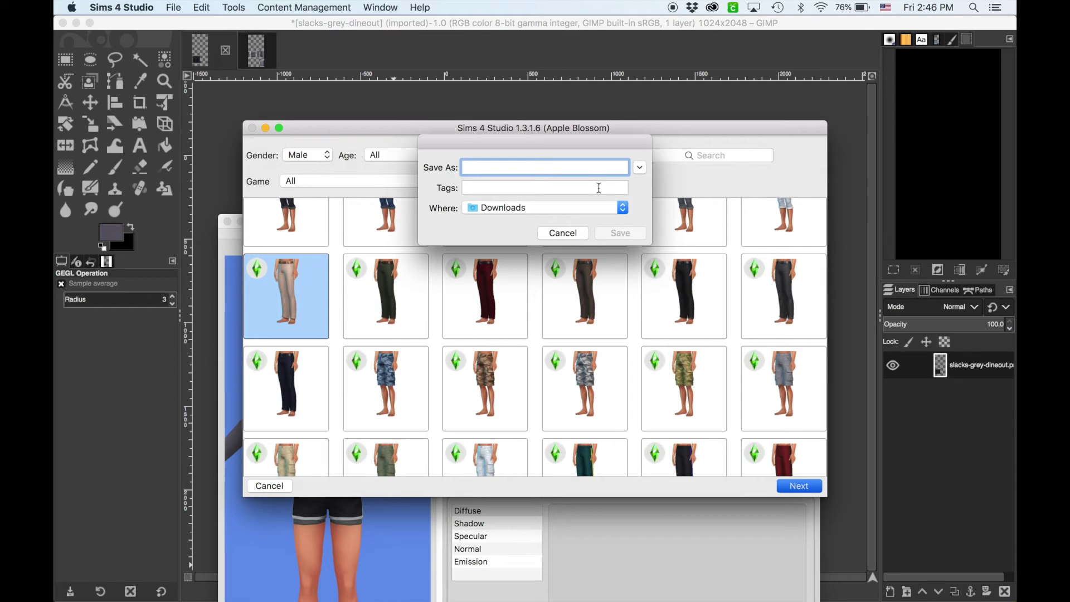
type("slacks")
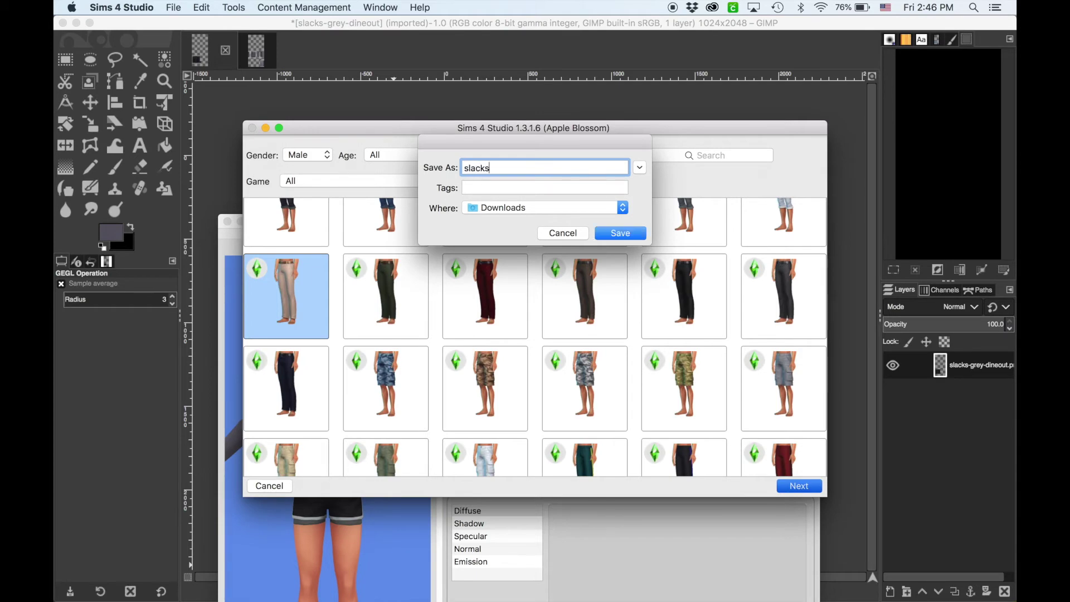
key("Return")
left_click(630, 226)
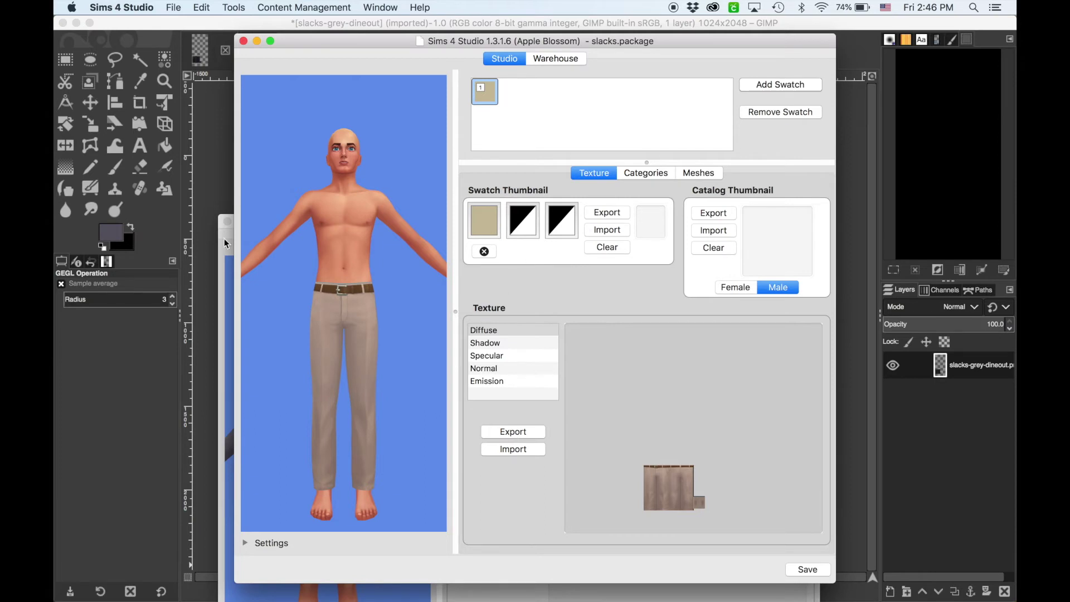
Step: In GIMP, close the dark grey slacks image without saving
left_click(204, 25)
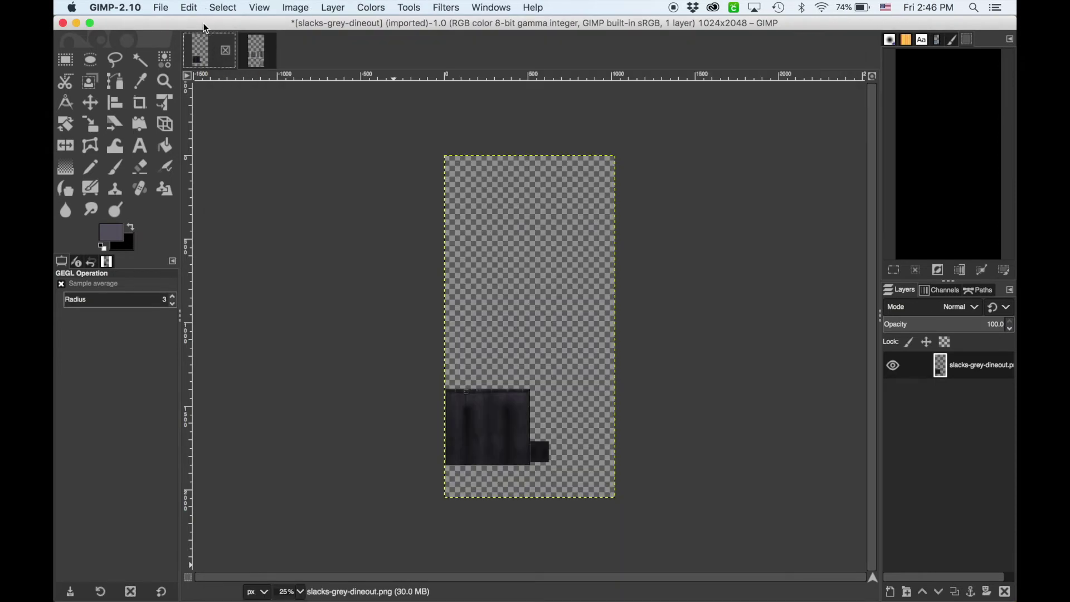
left_click(225, 50)
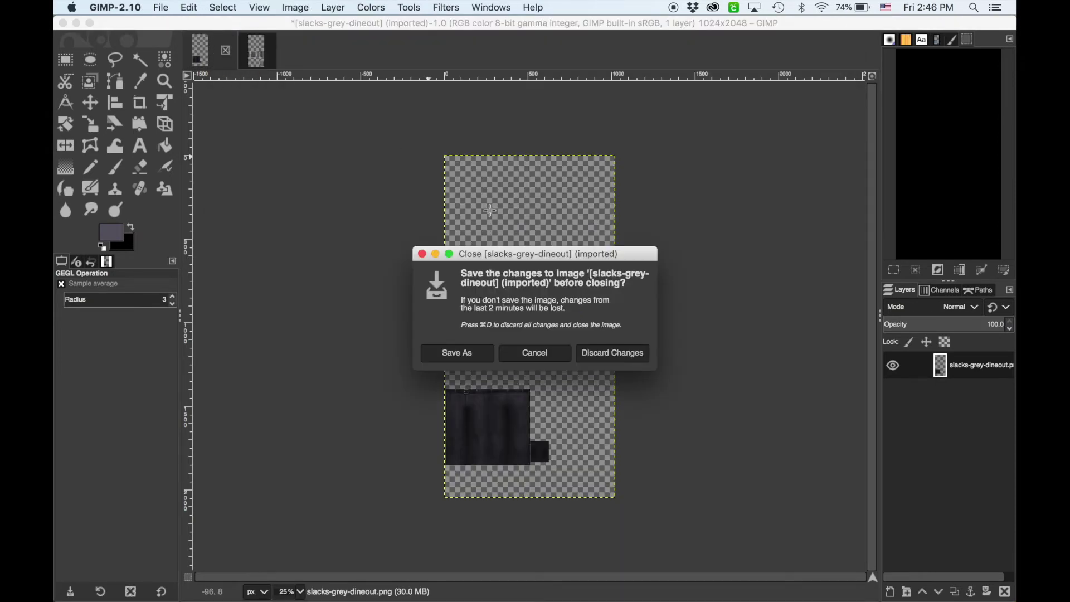
left_click(616, 360)
Step: Export the slacks' diffuse texture over slacks-grey-dineout.png and open it in GIMP
mouse_move(516, 595)
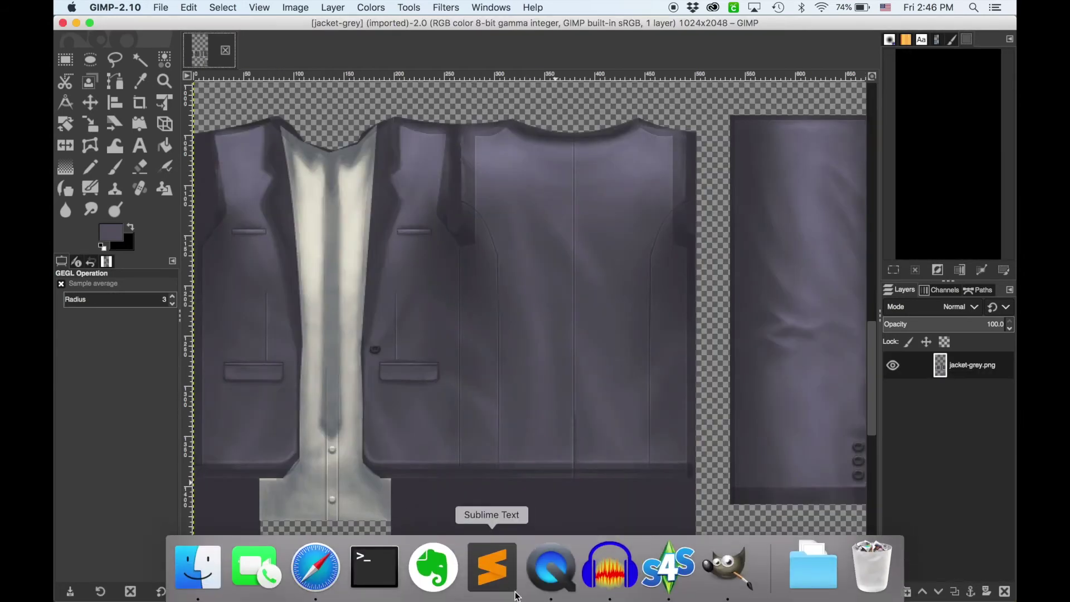
left_click(663, 574)
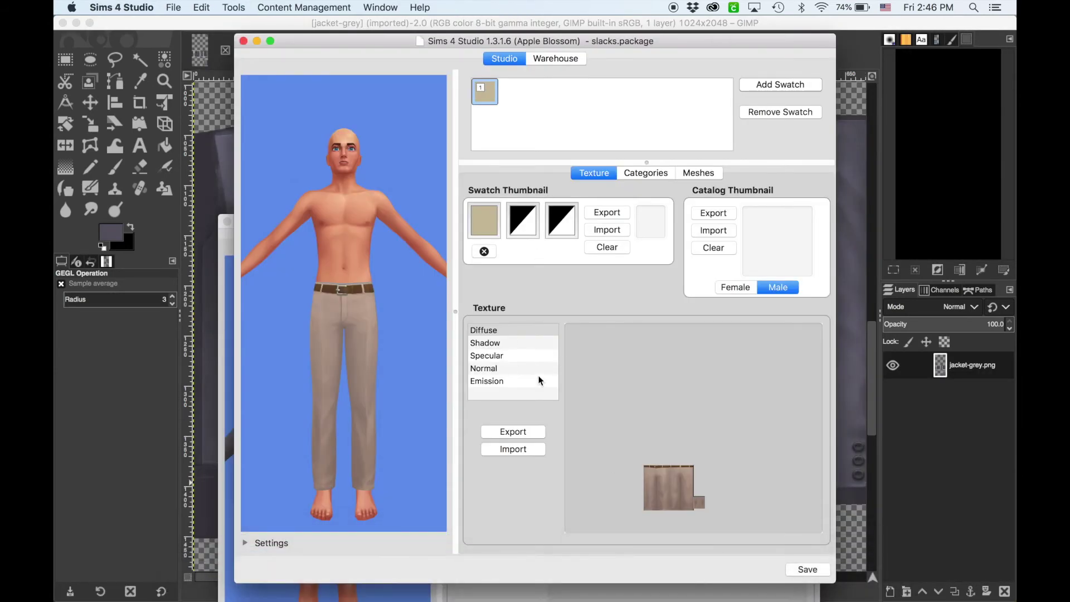
left_click(520, 434)
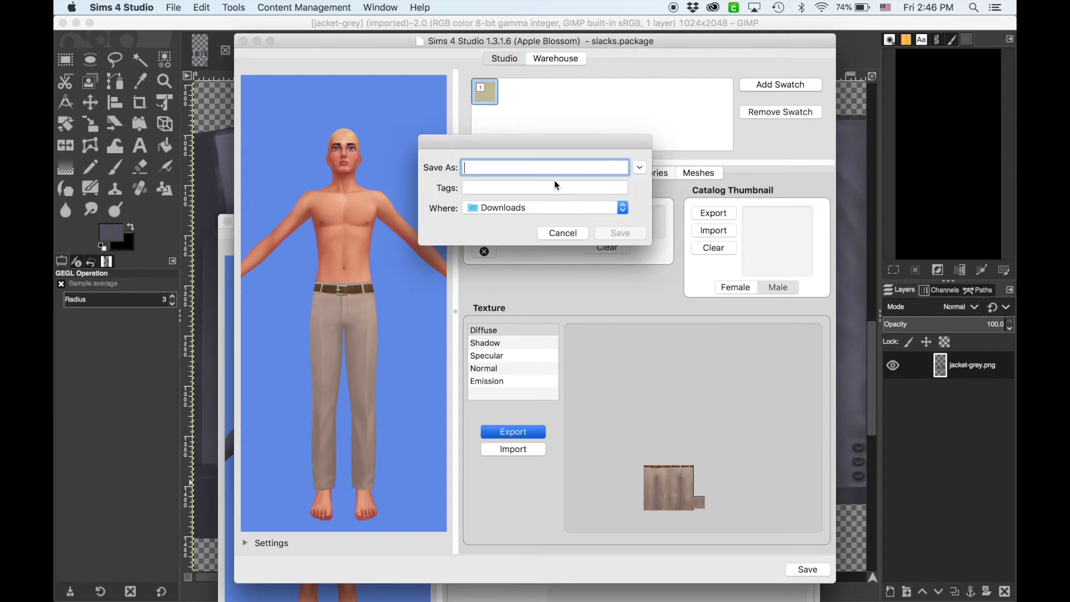
type("slacks-grey-dineout")
key("Return")
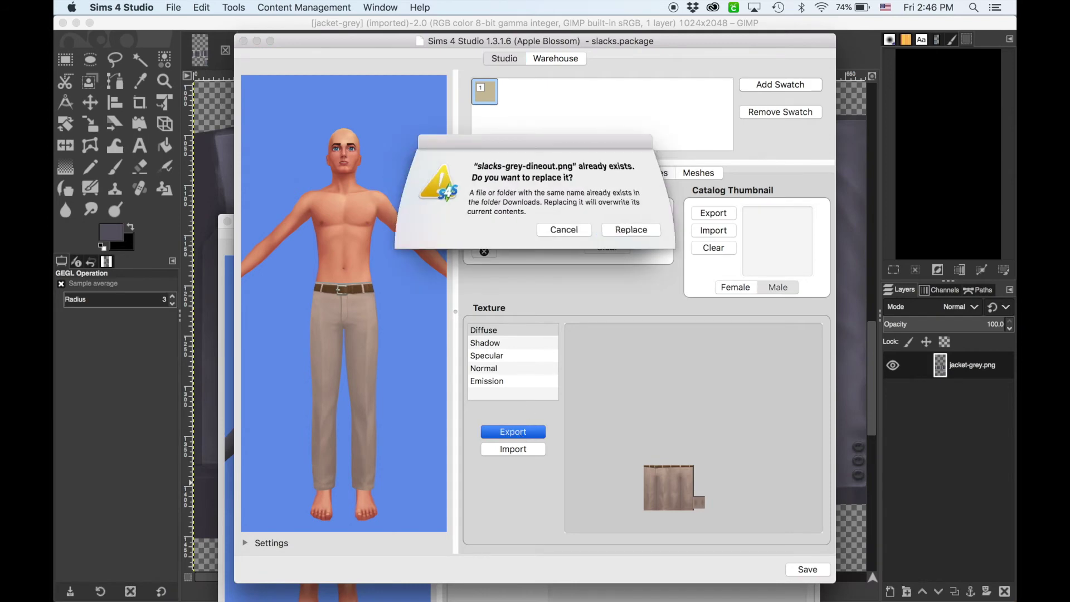
left_click(631, 230)
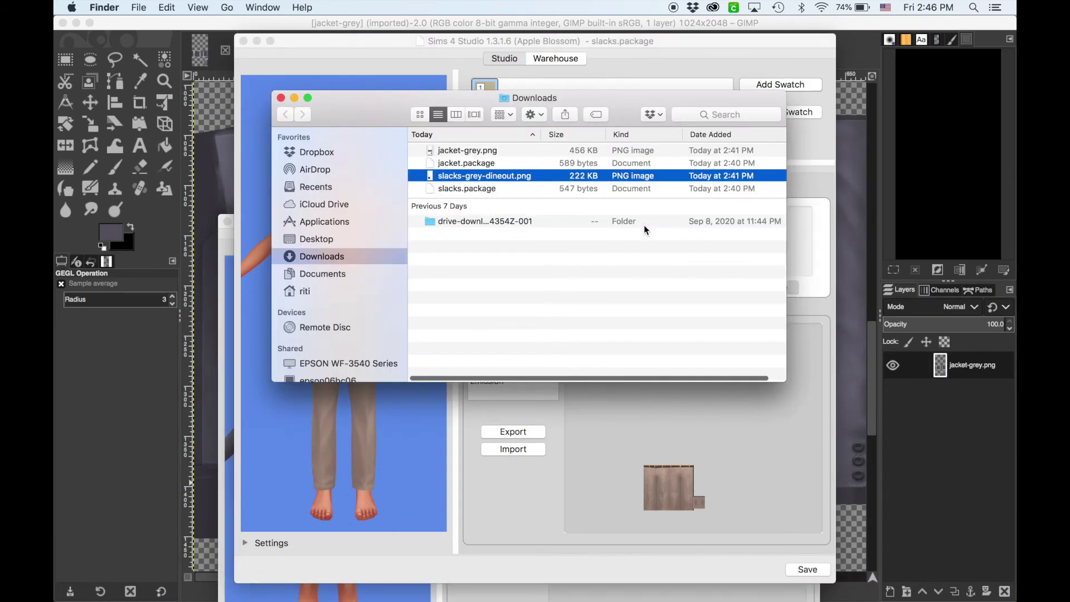
right_click(494, 173)
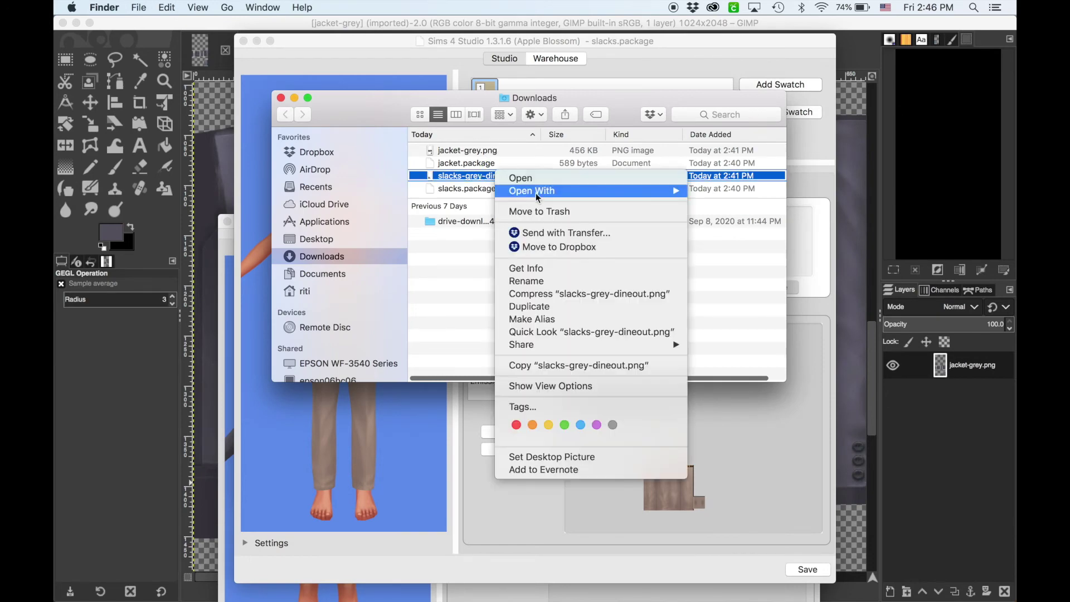
mouse_move(543, 191)
left_click(731, 257)
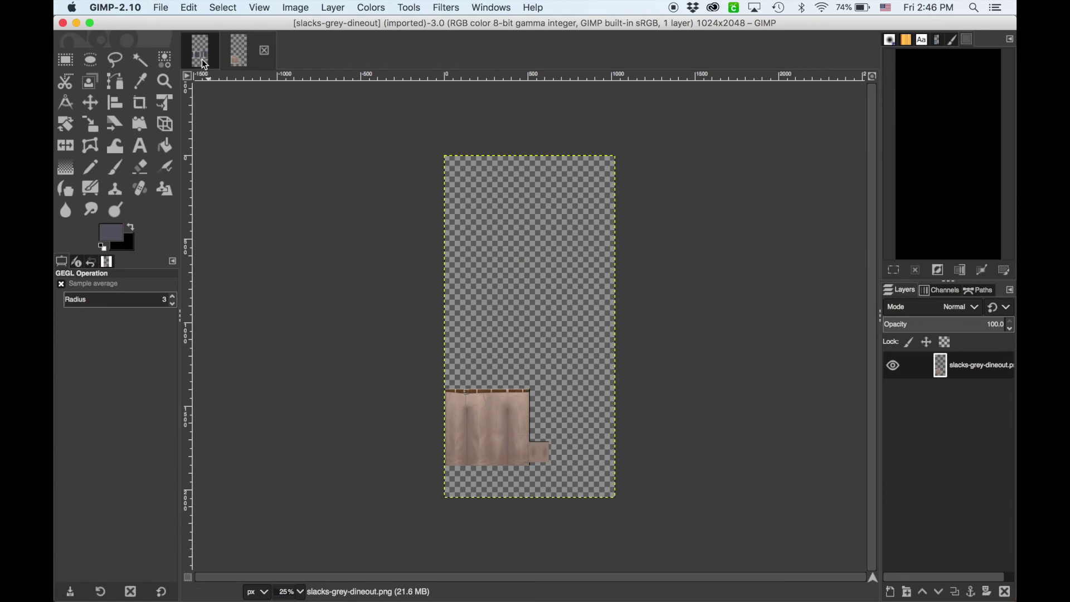
Step: Copy the foreground colour's hex value 5d5a66
left_click(115, 233)
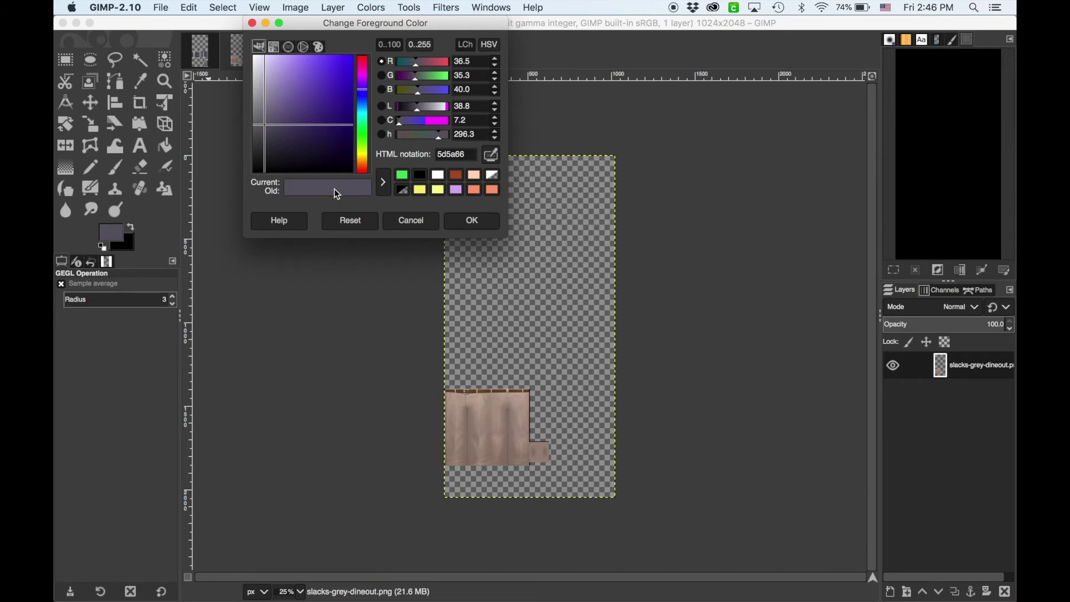
double_click(454, 155)
key("super+c")
left_click(483, 223)
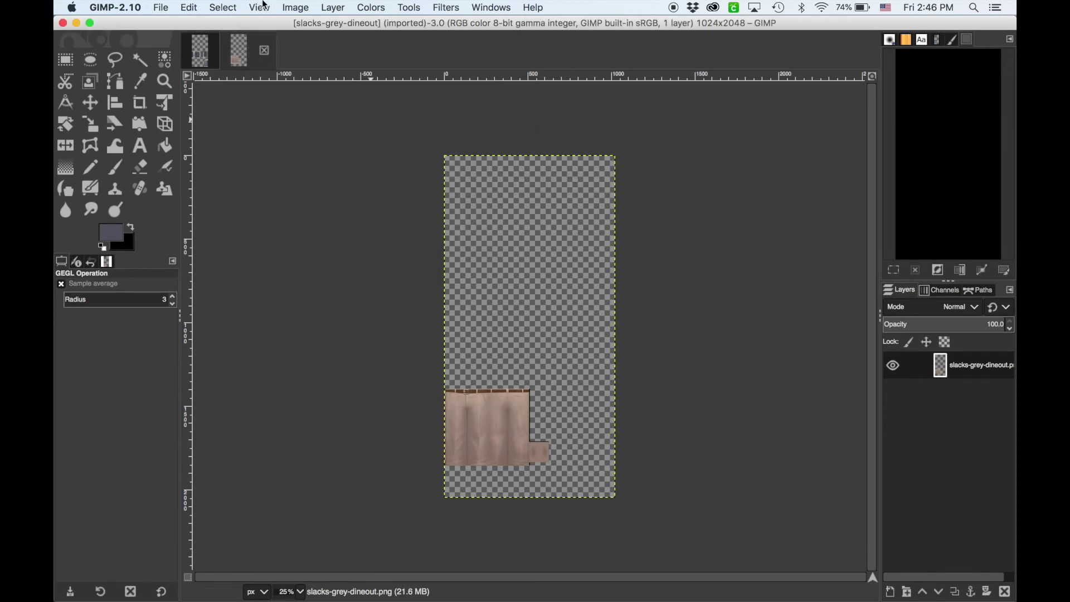
Step: Colorize the beige slacks texture with the purple-grey tint 5d5a66
left_click(372, 8)
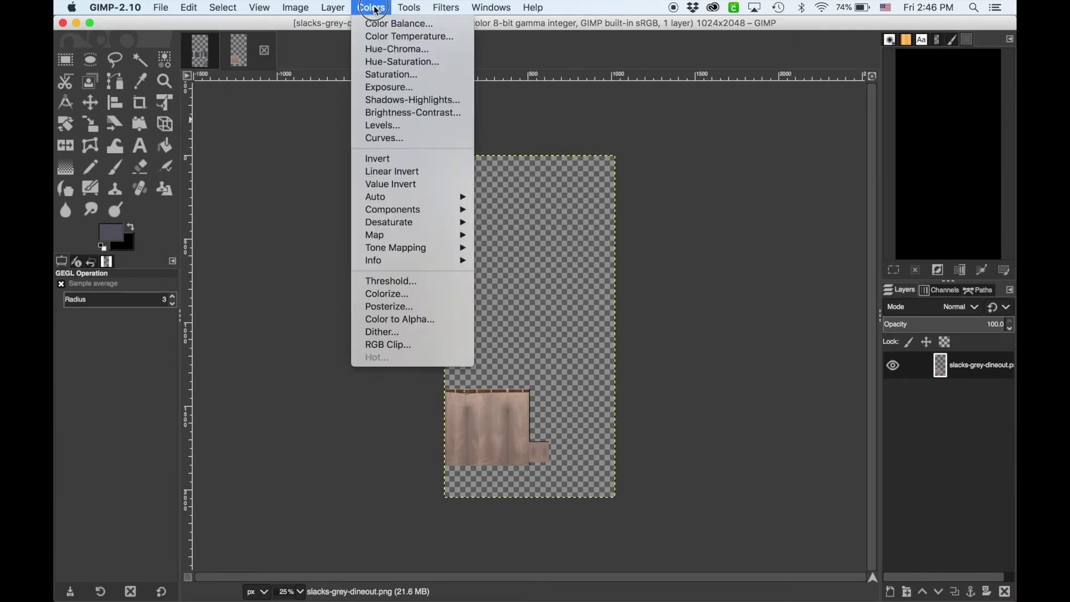
left_click(406, 300)
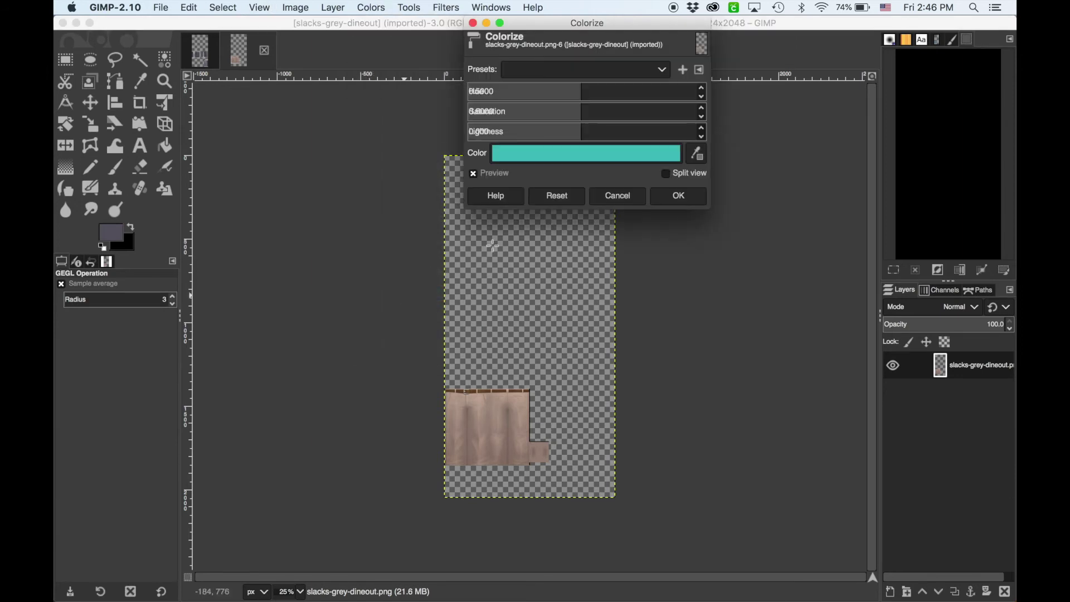
left_click(572, 150)
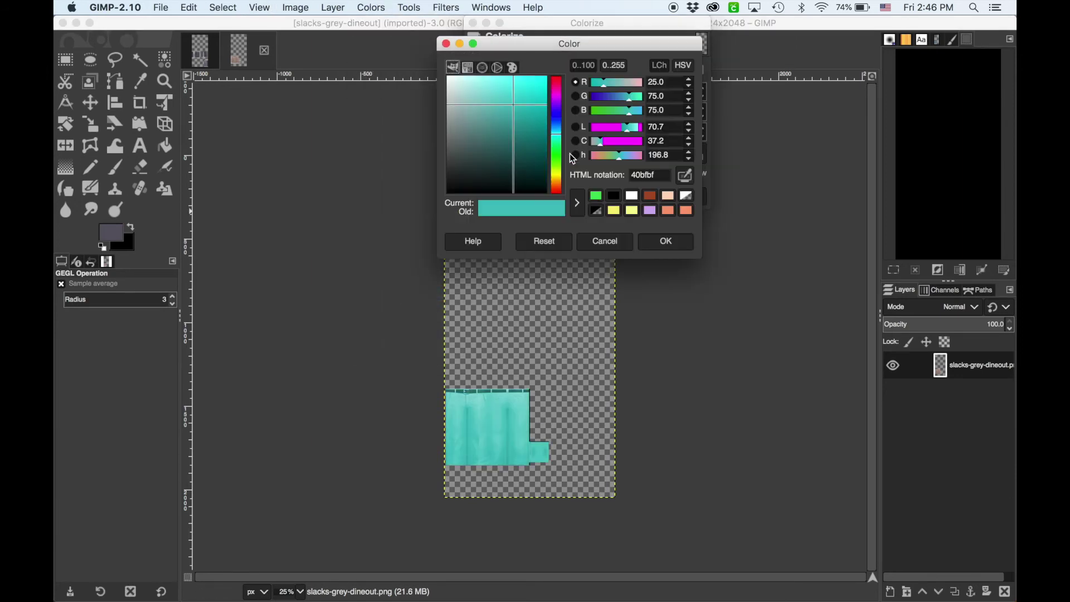
double_click(646, 175)
key("super+v")
left_click(669, 241)
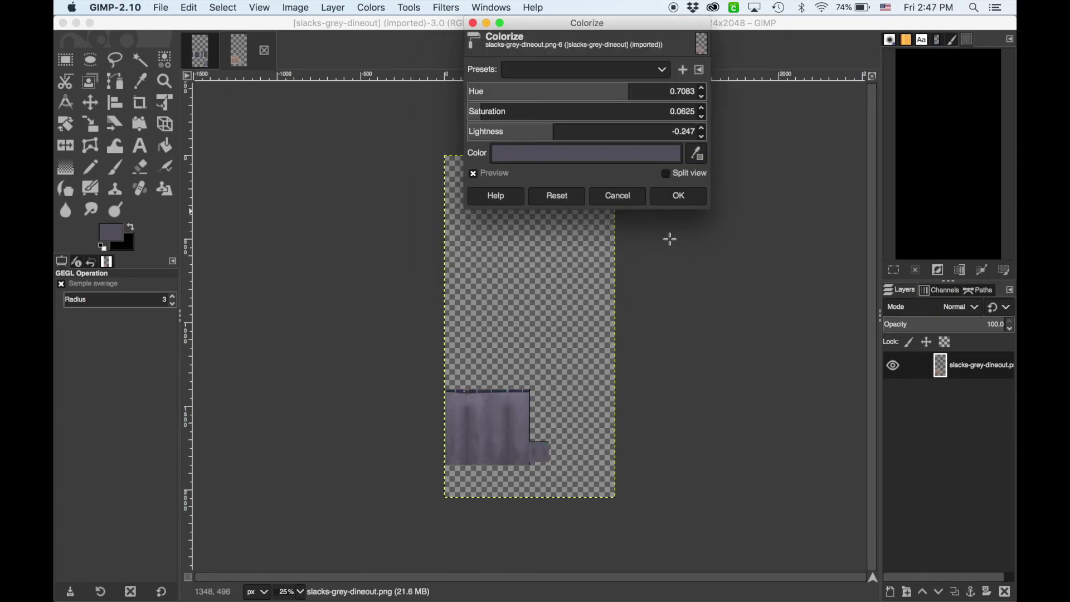
left_click(690, 198)
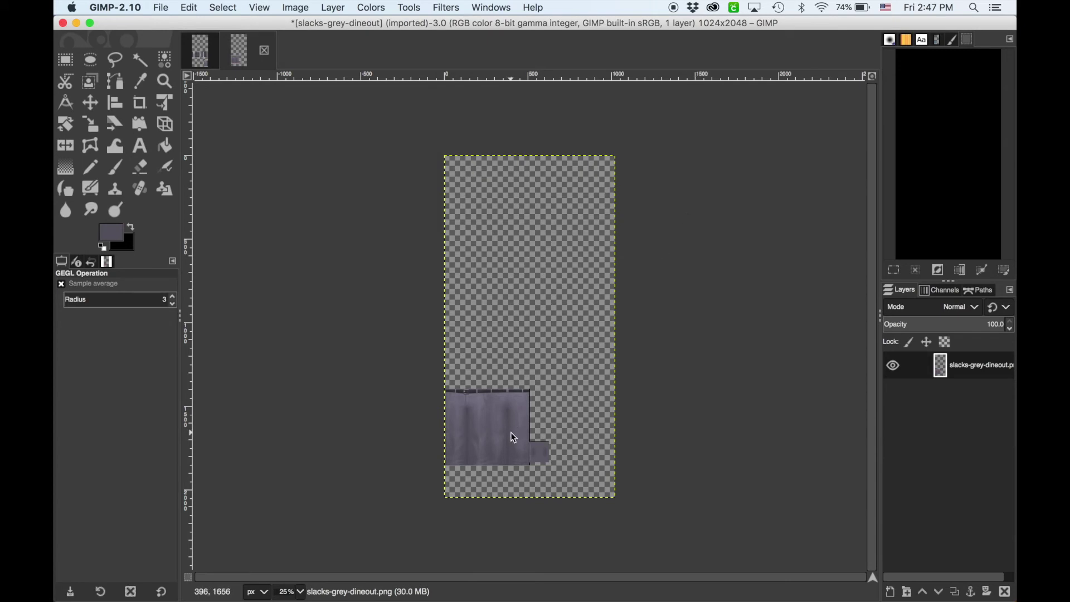
Step: View the slacks texture at 100% and compare it with the jacket-grey image
key("minus")
key("1")
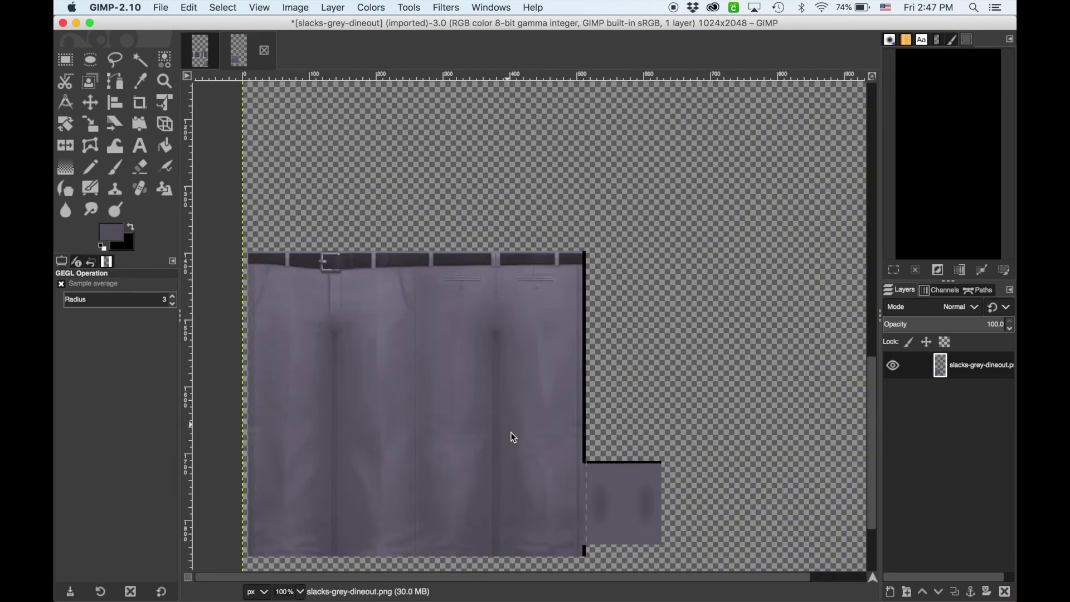
scroll(510, 432, "down", 3)
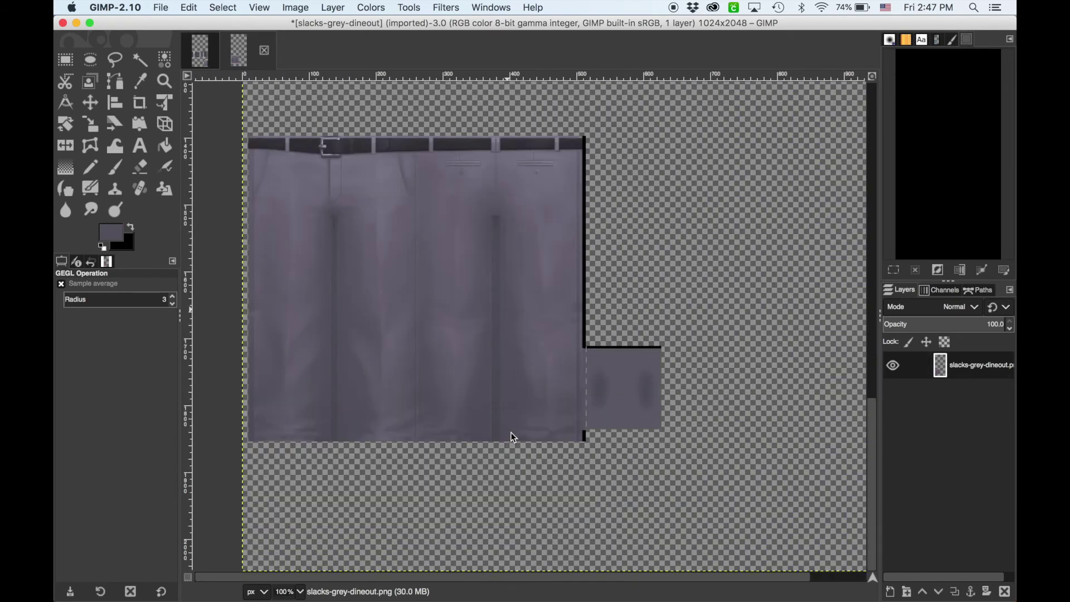
left_click(202, 56)
Step: Overwrite slacks-grey-dineout.png with the recoloured slacks texture from the slacks image
left_click(255, 58)
left_click(162, 7)
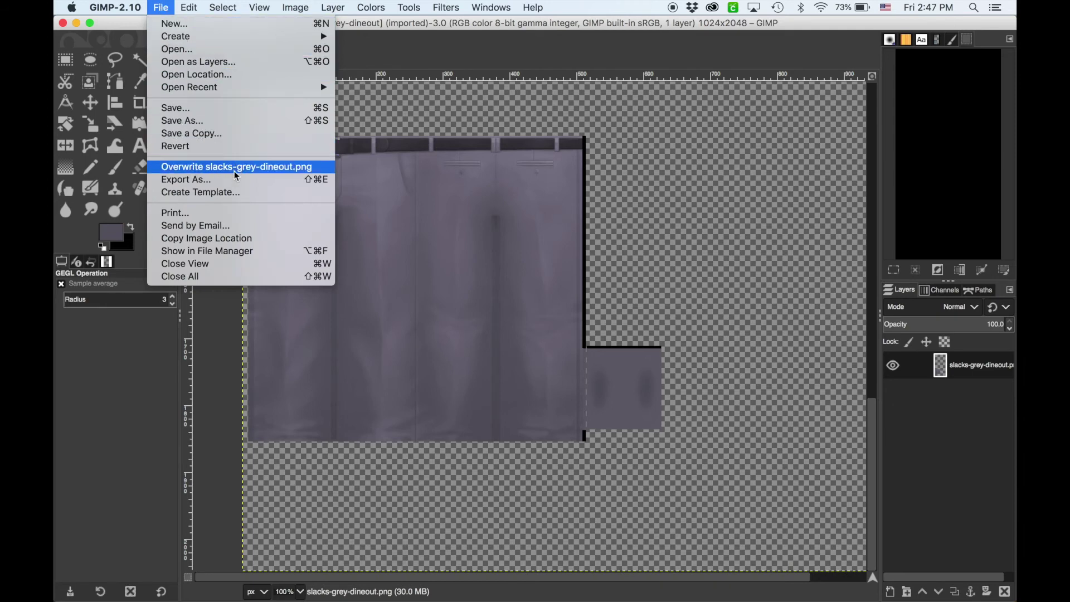
left_click(269, 175)
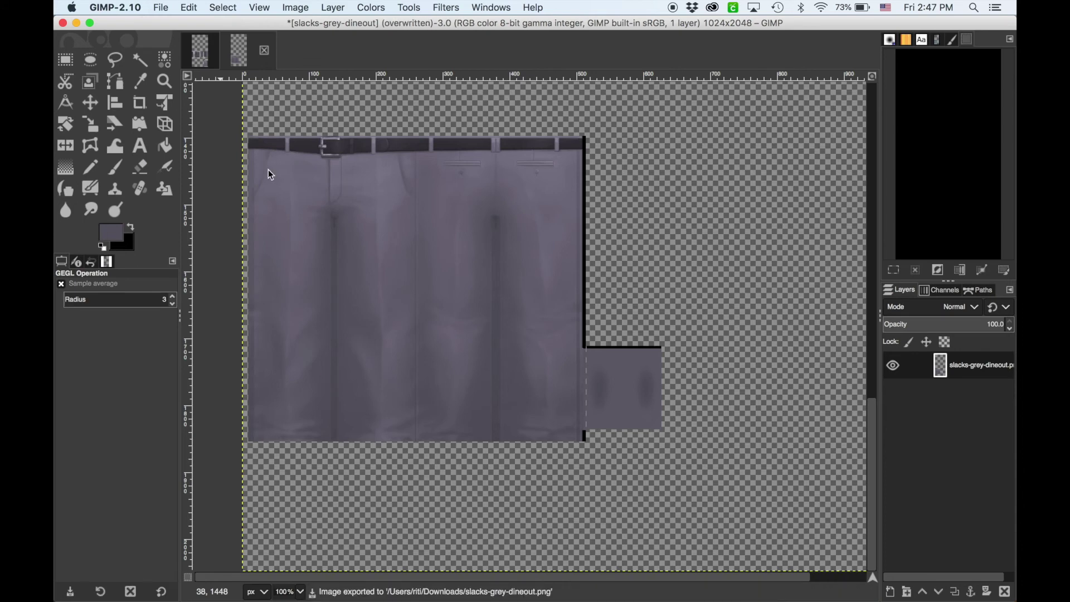
Step: Add a second swatch to slacks.package and import slacks-grey-dineout.png as its texture
mouse_move(490, 585)
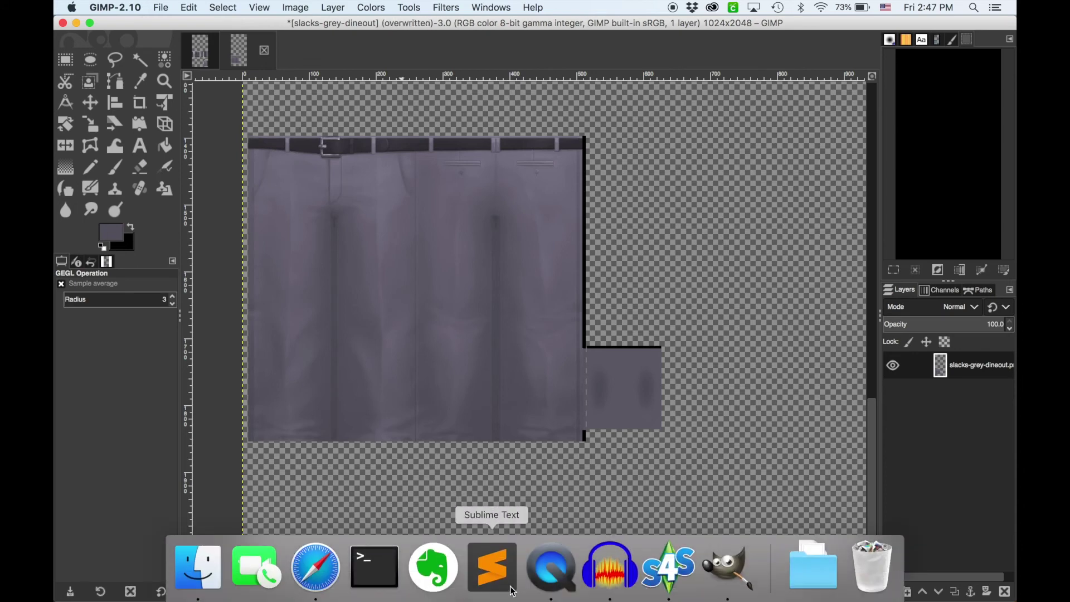
left_click(670, 583)
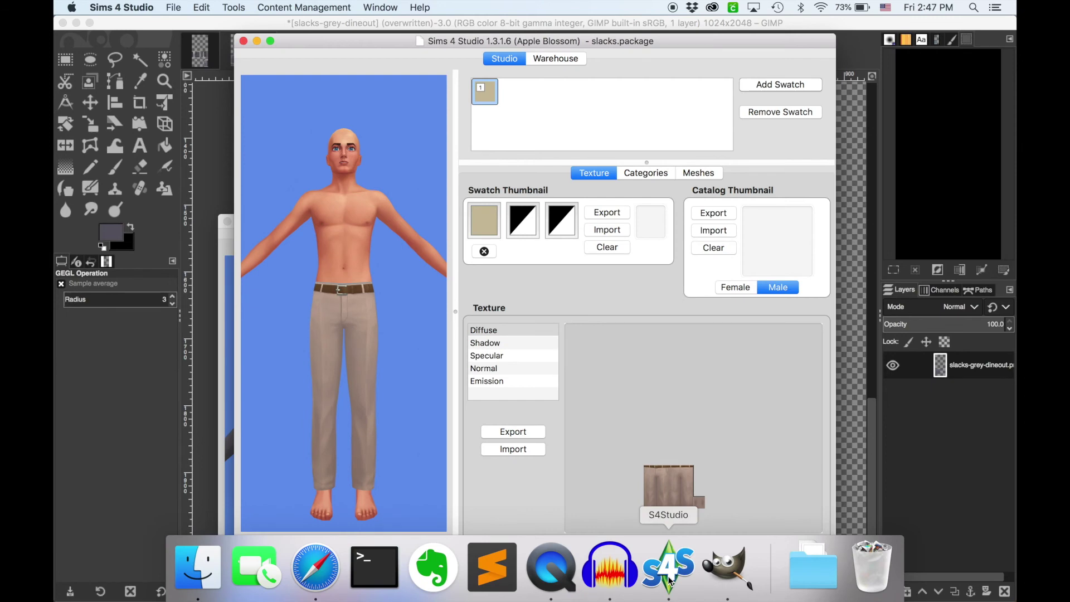
left_click(788, 87)
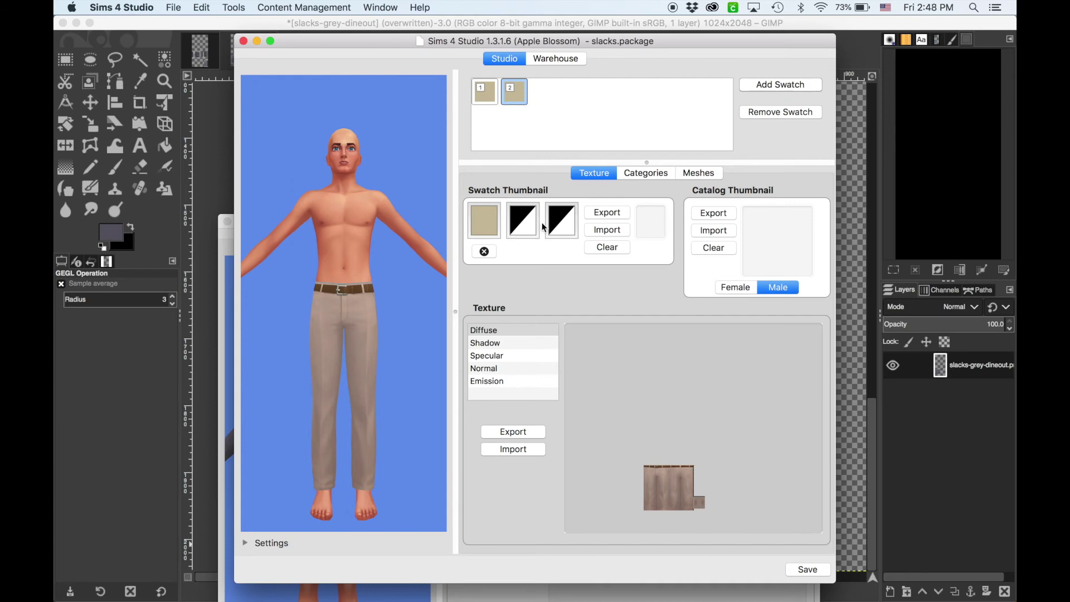
left_click(521, 449)
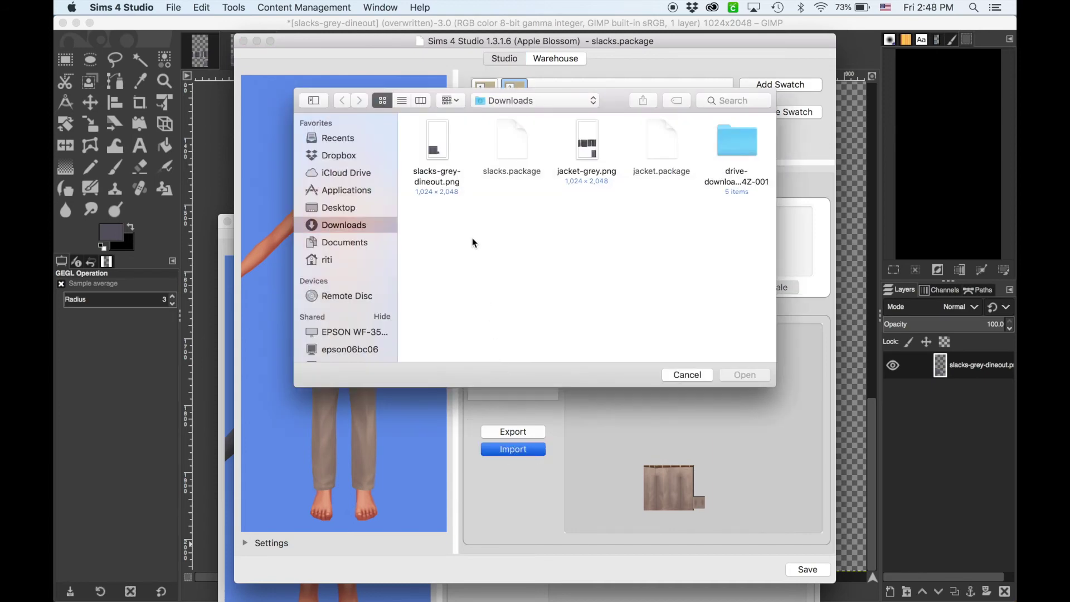
left_click(435, 142)
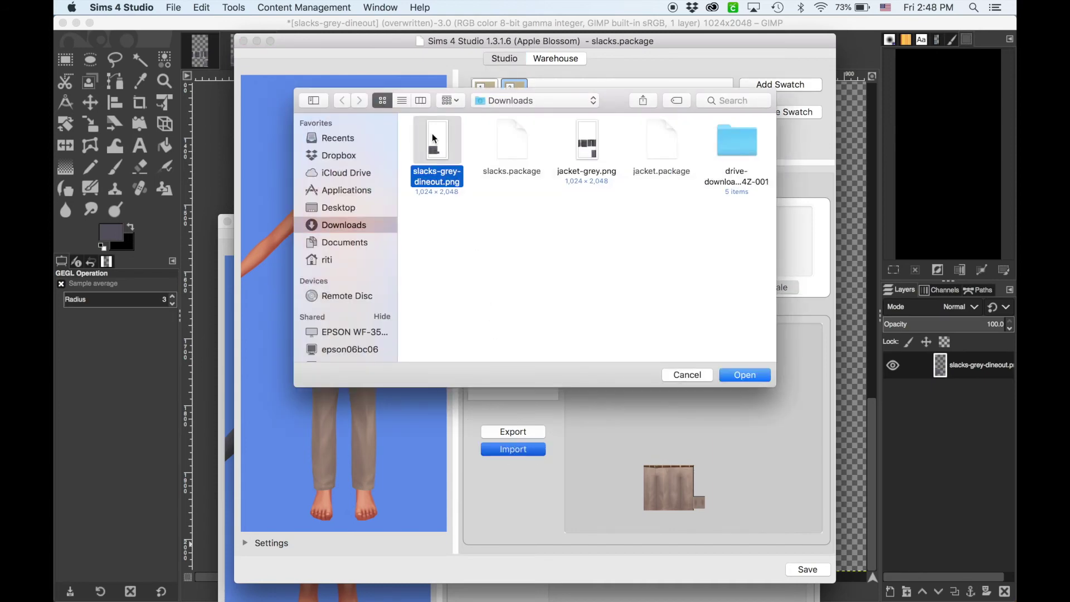
left_click(756, 375)
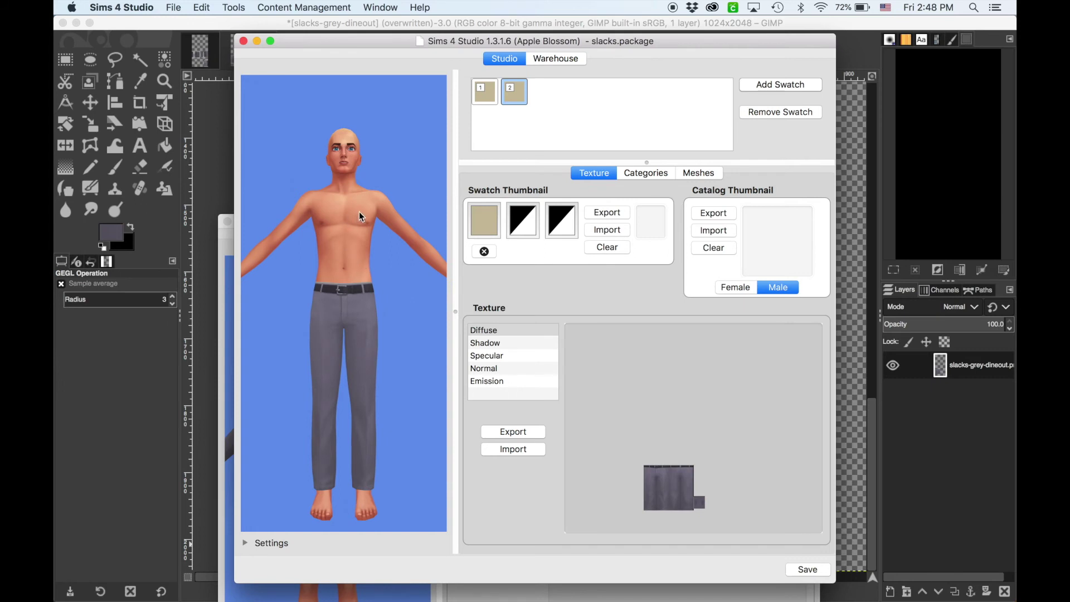
scroll(359, 240, "up", 3)
Step: Set the new swatch's thumbnail colour to the Nickel pencil and save slacks.package
scroll(361, 221, "down", 3)
left_click(484, 226)
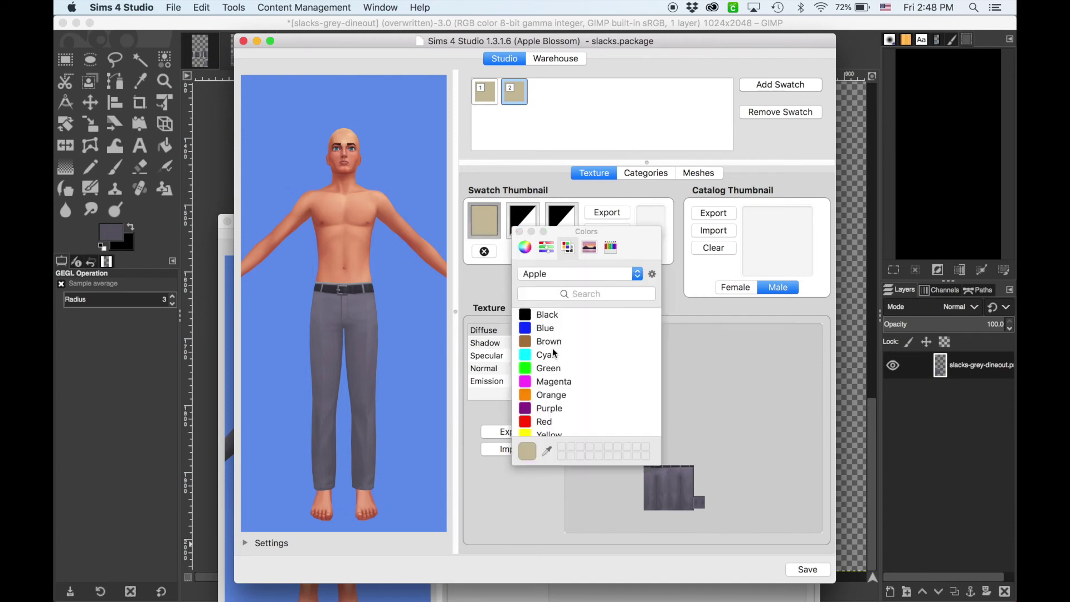
scroll(560, 399, "down", 2)
scroll(560, 399, "up", 2)
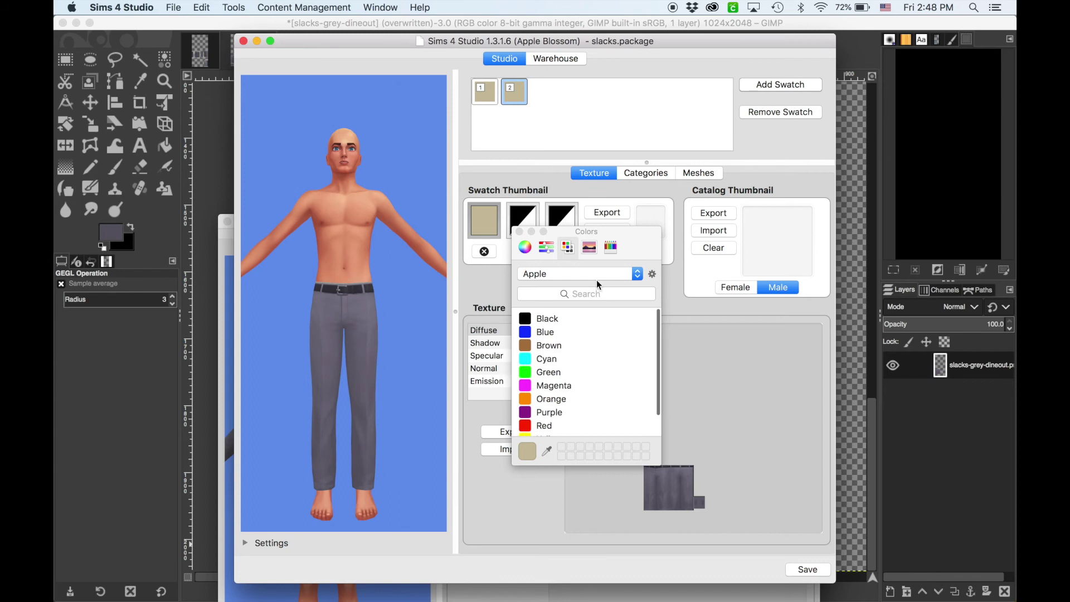
left_click(610, 246)
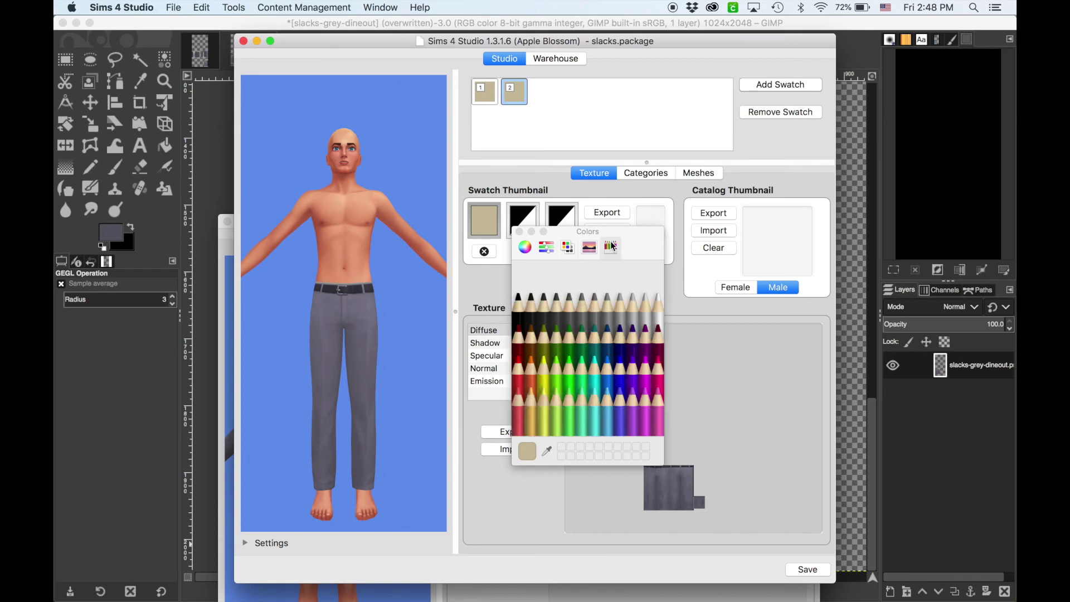
left_click(594, 322)
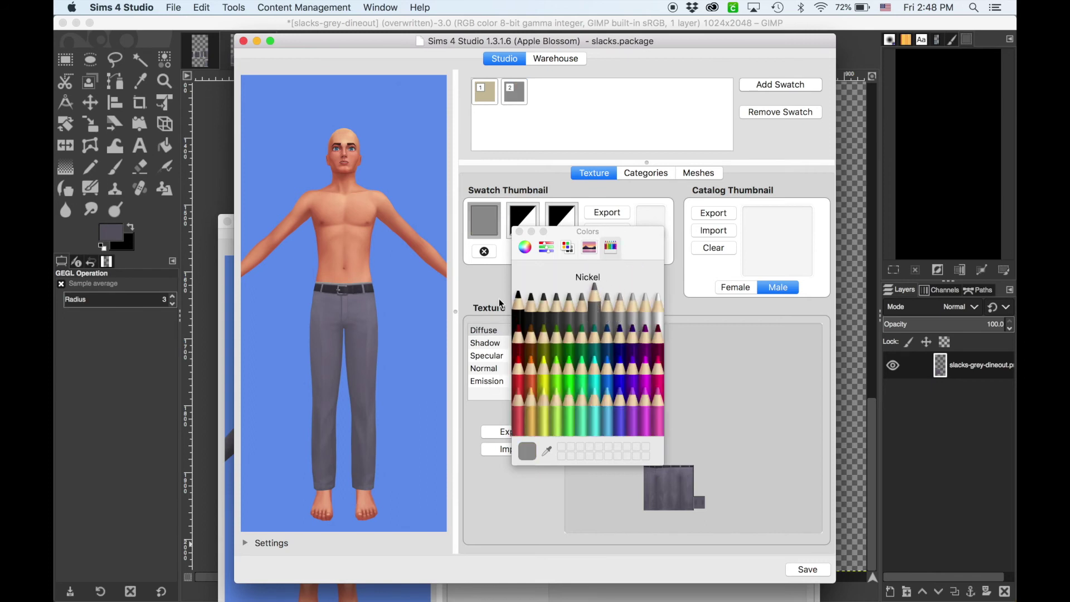
left_click(520, 231)
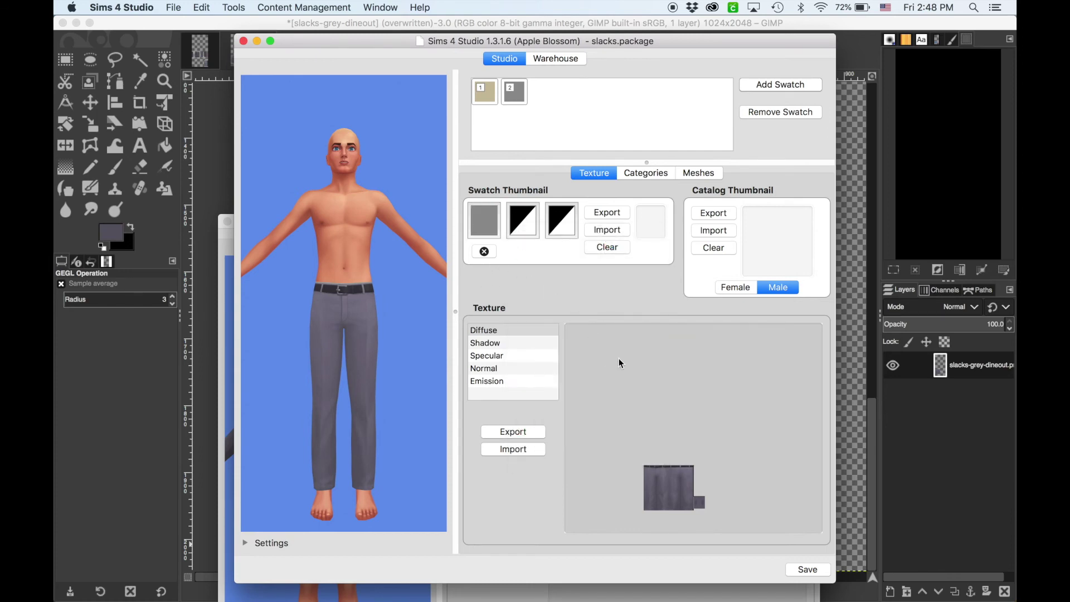
left_click(807, 569)
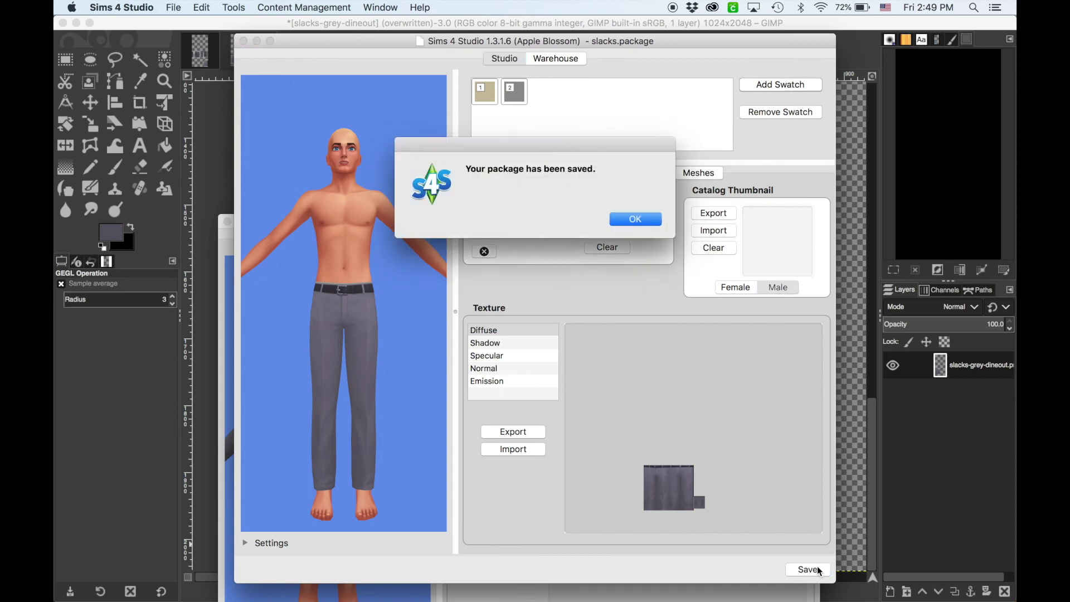
left_click(648, 220)
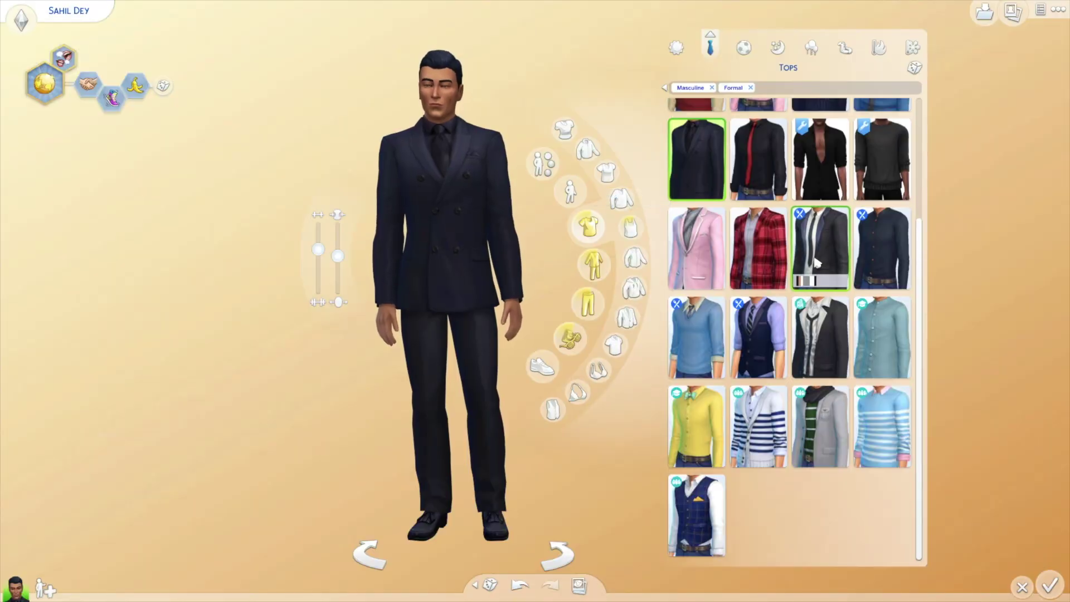
Step: Dress the Sim in the grey suit jacket and the custom slacks' grey swatch, then check the outfit
left_click(818, 263)
mouse_move(805, 281)
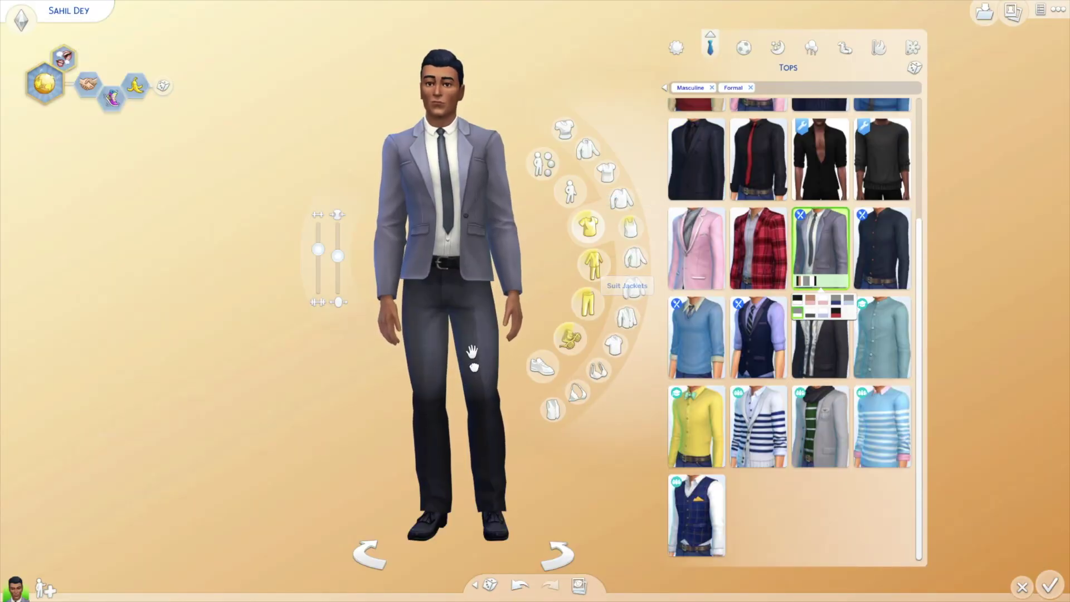
left_click(588, 304)
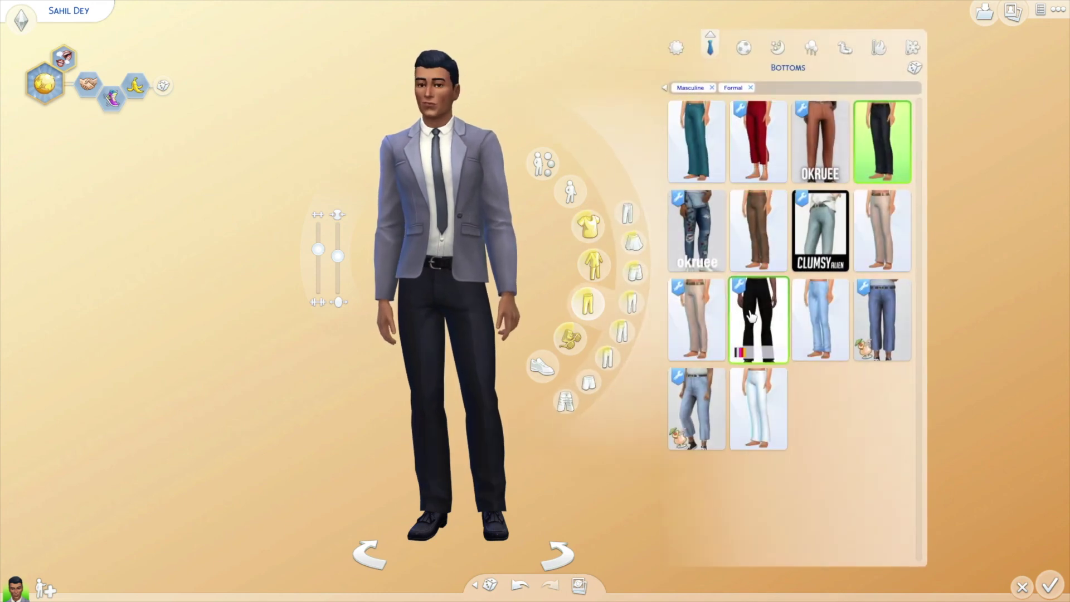
left_click(693, 339)
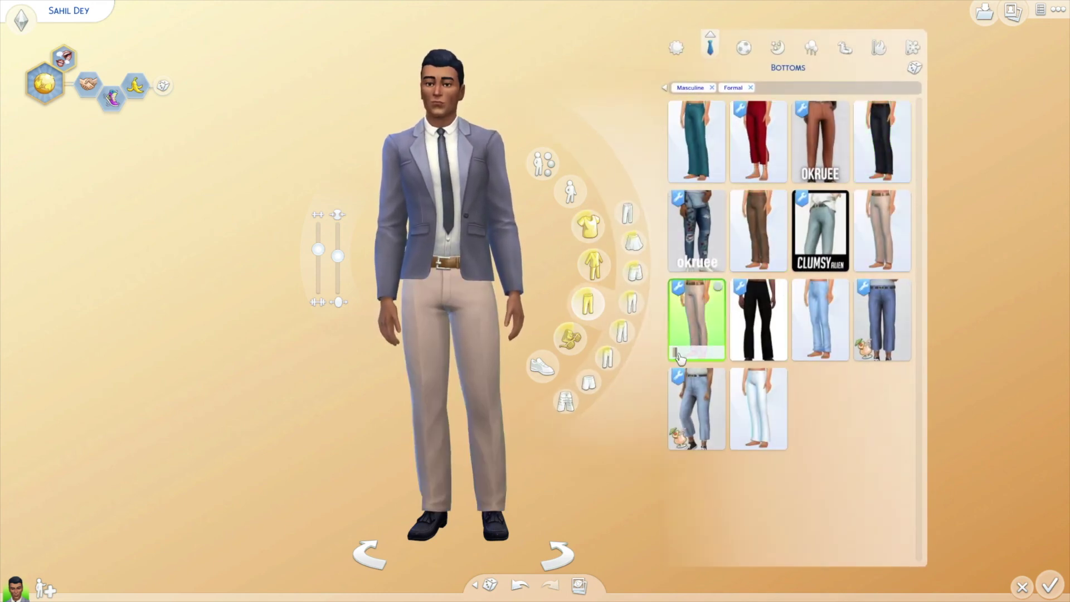
left_click(686, 373)
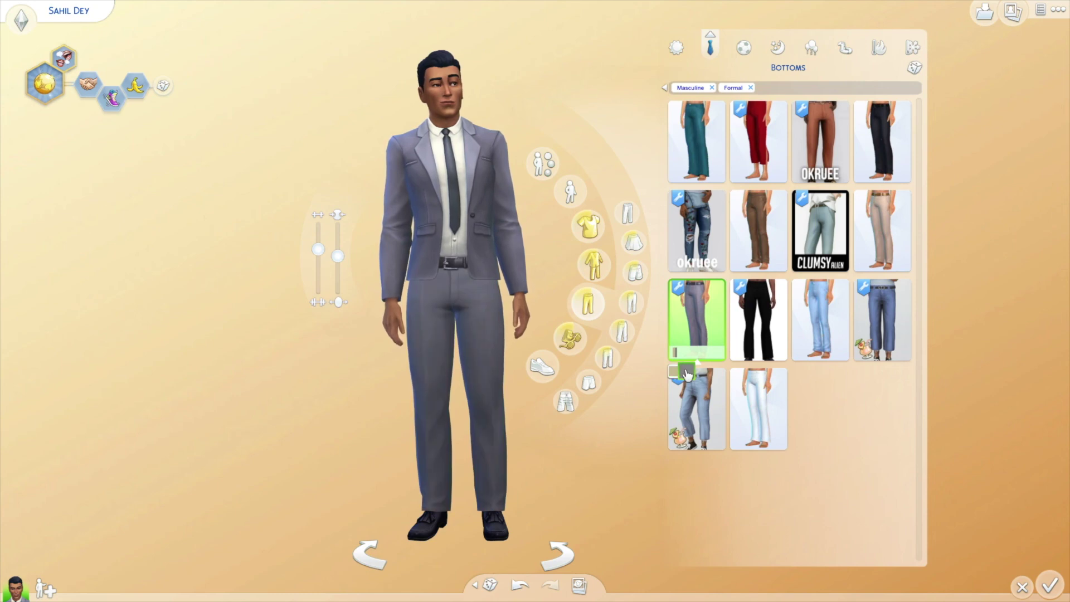
left_click_drag(556, 494, 571, 487)
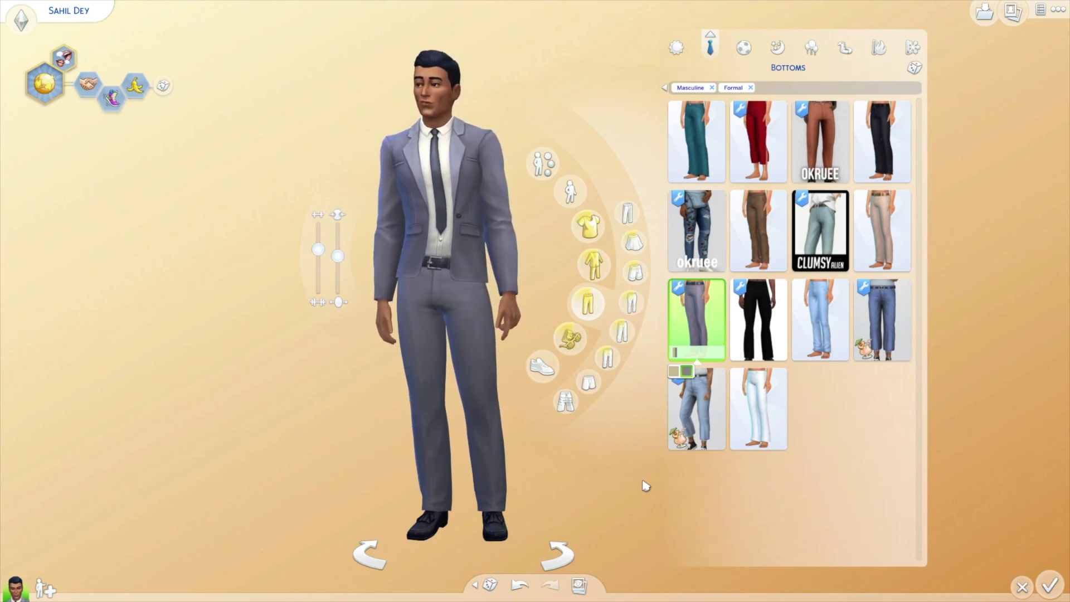
left_click(595, 477)
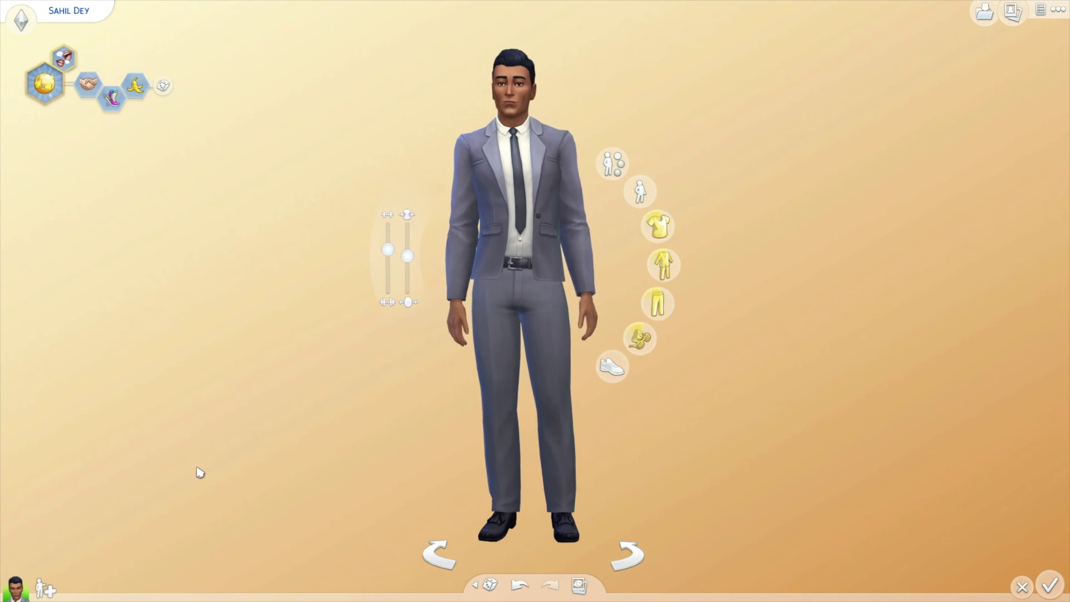